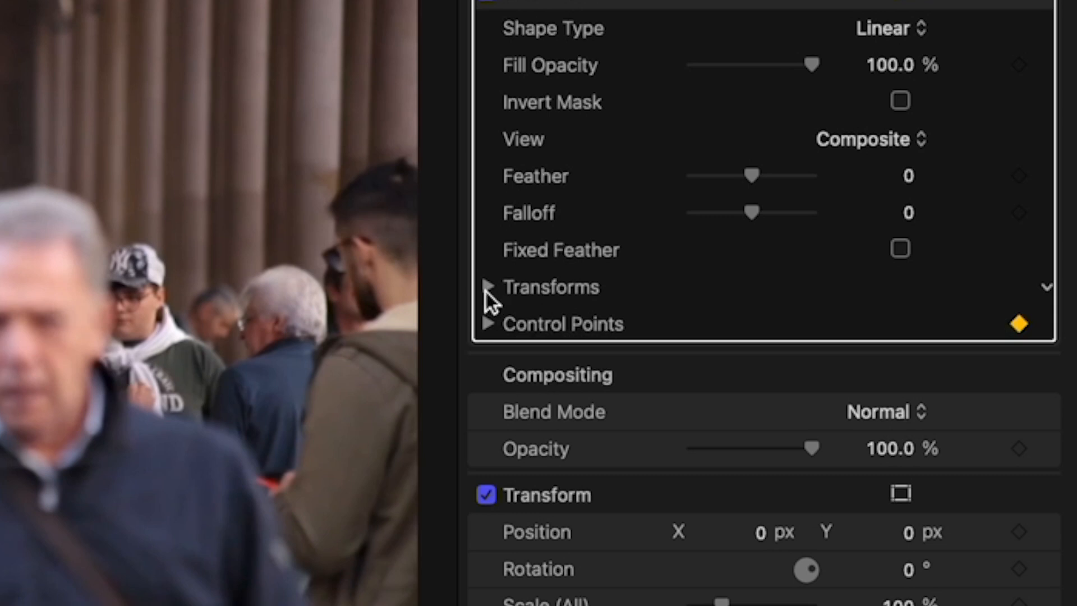
Step: Reveal the Draw Mask's transform parameters and reposition the mask over the hatted man's face five frames earlier
click(486, 289)
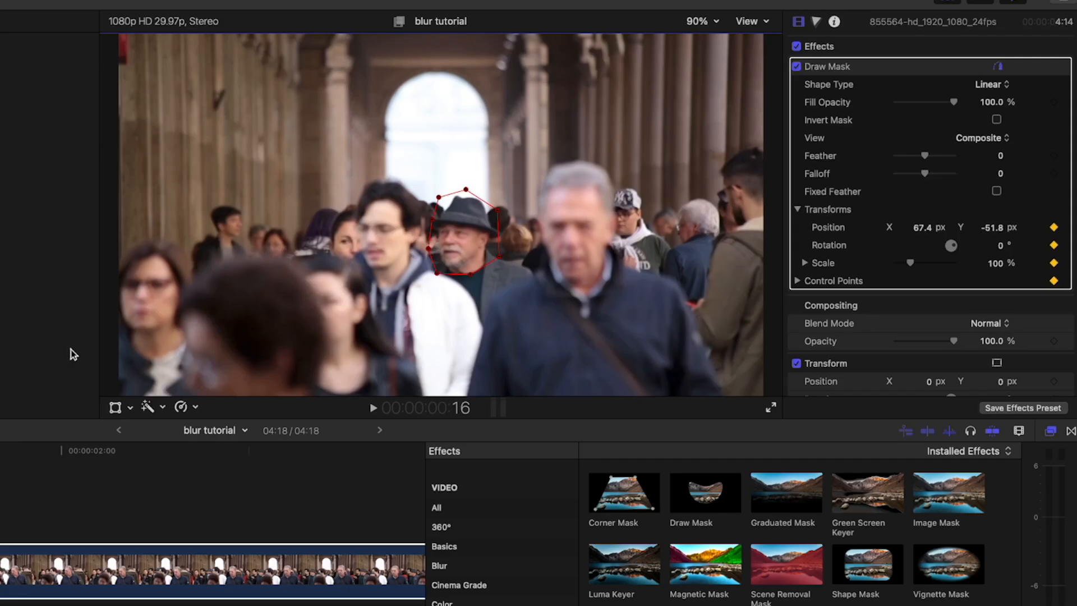
key(Left)
key(Left)
key(Left)
key(Left)
key(Left)
drag(470, 248, 472, 254)
Step: Keep the mask aligned with the hatted man's face while stepping back to the clip's first frame
key(Left)
key(Left)
key(Left)
key(Left)
key(Left)
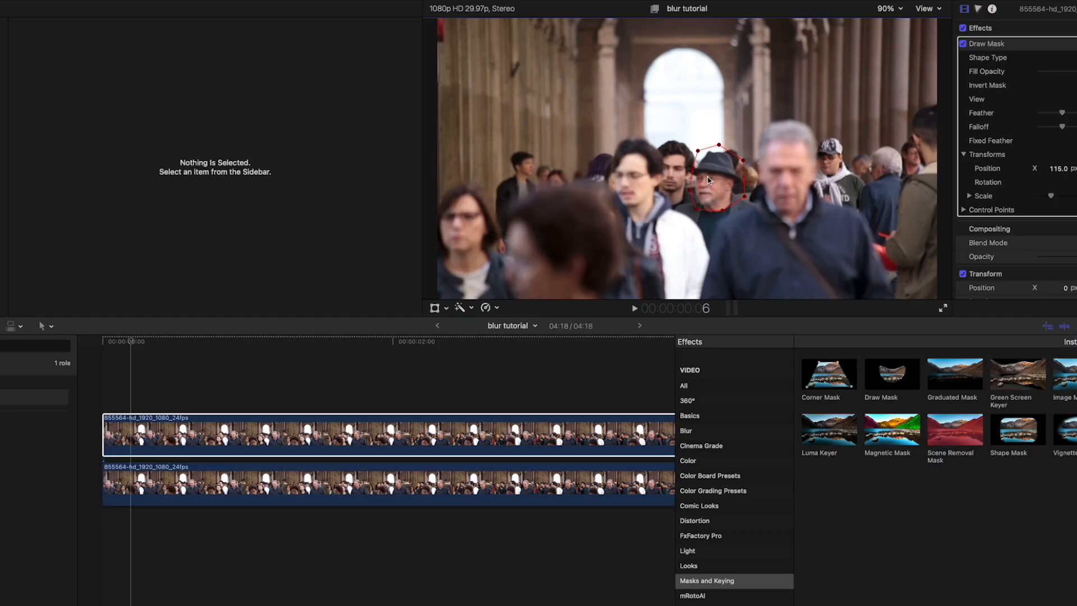
key(Left)
key(Left)
key(Left)
key(Left)
key(Left)
key(Left)
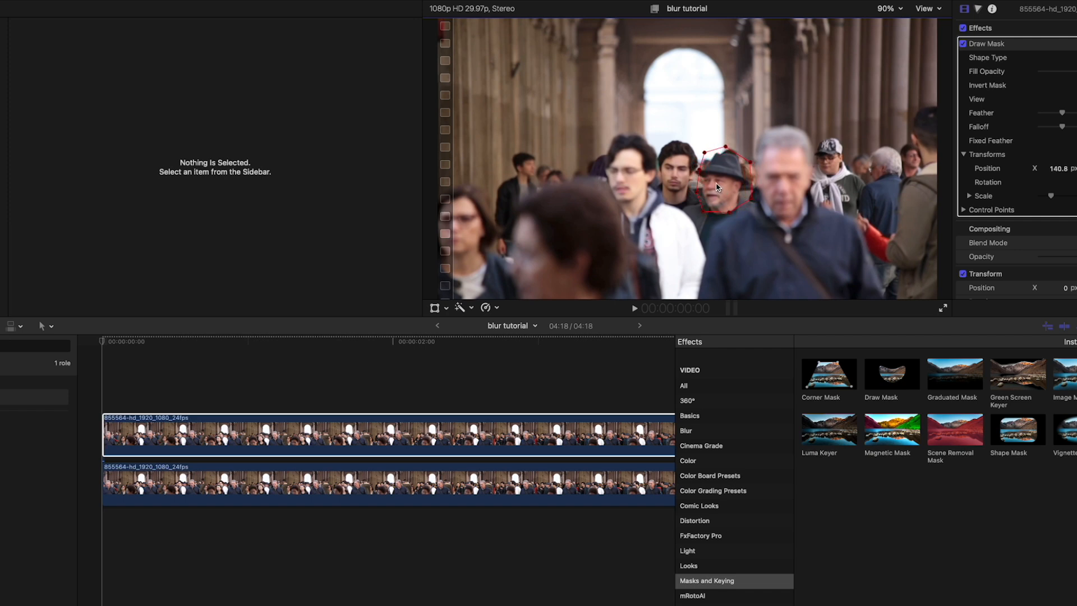
Step: Advance from the clip's start to about 1:19 and move the mask up over the hatted man's face
key(Right)
key(Right)
key(Right)
key(Right)
key(Right)
key(Right)
key(Right)
key(Right)
key(Right)
key(Right)
key(Right)
key(Right)
key(Right)
key(Right)
key(Right)
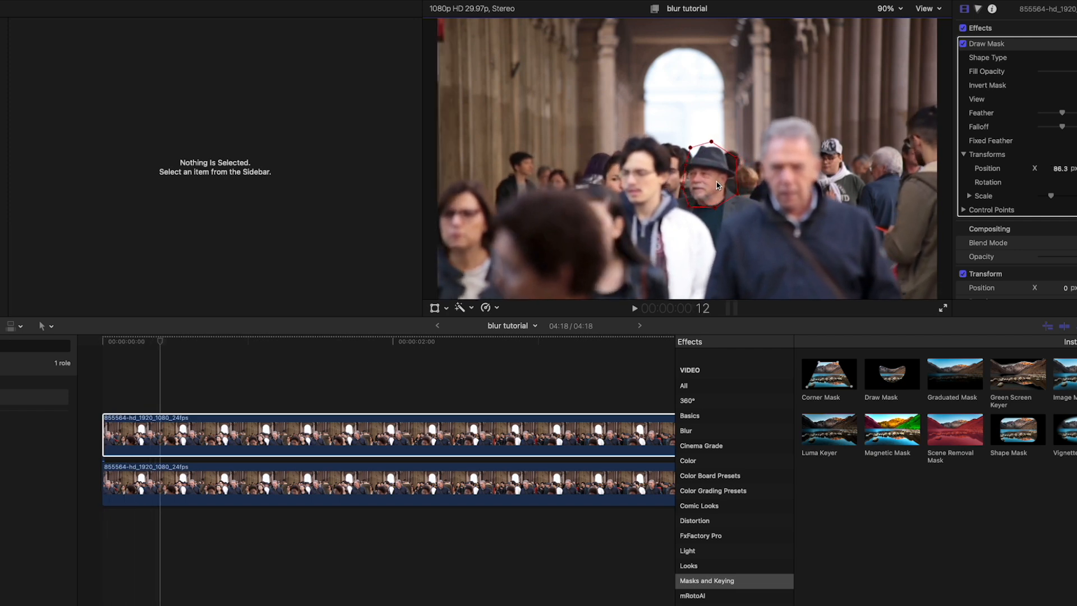
key(Right)
key(Right)
key(Right)
key(Right)
key(Right)
key(Right)
key(Right)
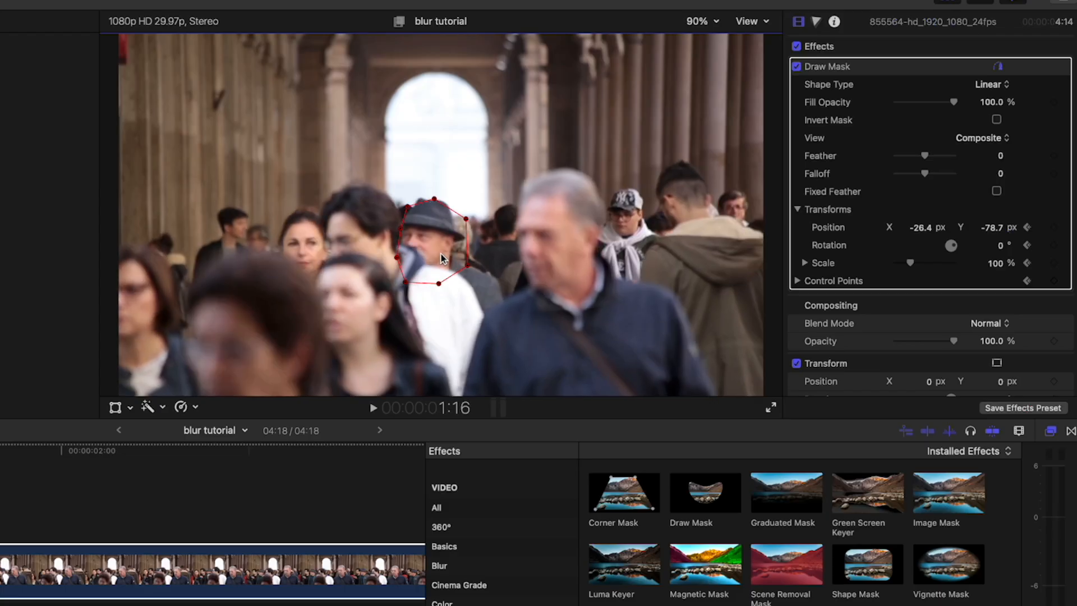
key(Right)
key(Right)
drag(682, 210, 680, 184)
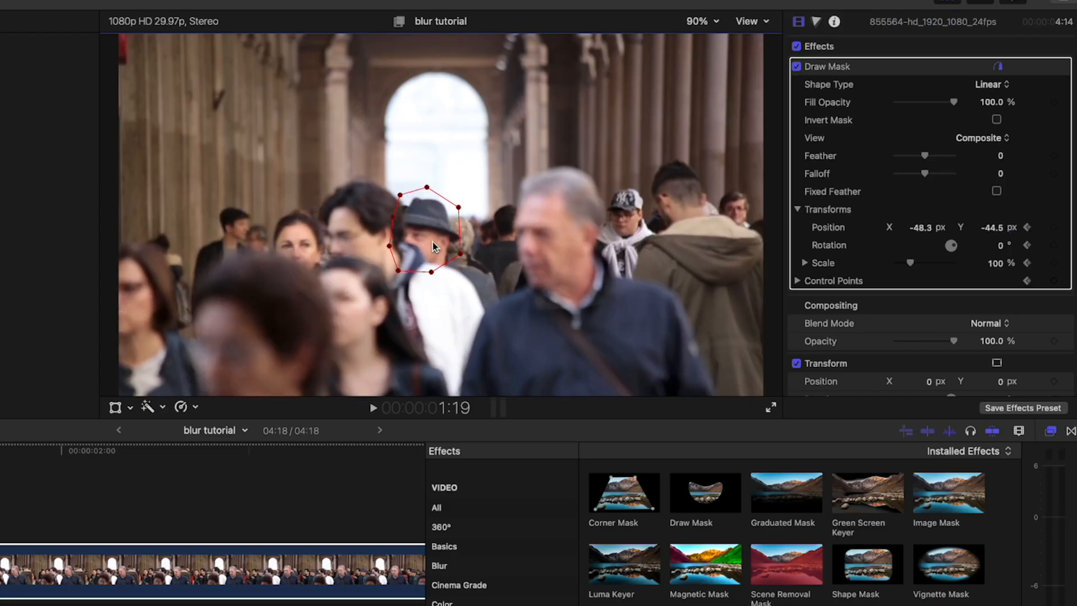
Step: Advance five more frames and shift the mask sideways to follow the hatted man's face
key(Right)
key(Right)
key(Right)
key(Right)
key(Right)
drag(428, 247, 339, 244)
Step: Continue stepping forward to about 2:26, repositioning the mask to stay on the hatted man's face
key(Right)
key(Right)
key(Right)
key(Right)
key(Right)
key(Right)
key(Right)
key(Right)
key(Right)
key(Right)
key(Right)
key(Right)
key(Right)
key(Right)
key(Right)
key(Right)
key(Right)
key(Right)
key(Right)
key(Right)
key(Right)
key(Right)
key(Right)
key(Right)
key(Right)
key(Right)
key(Right)
key(Left)
key(Left)
key(Left)
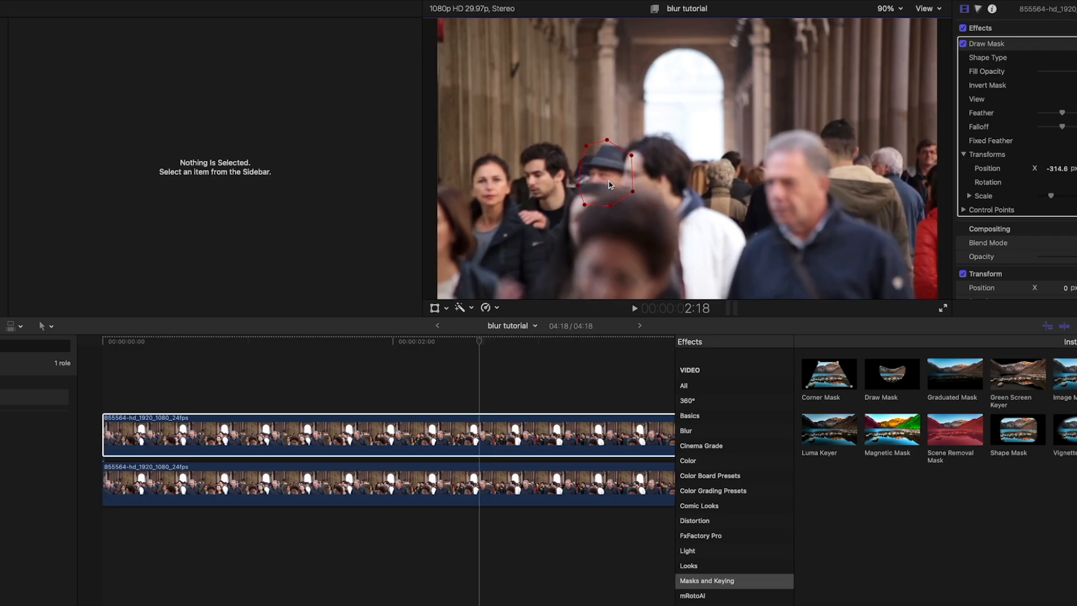
key(Right)
key(Right)
key(Right)
key(Right)
key(Right)
key(Right)
key(Right)
key(Right)
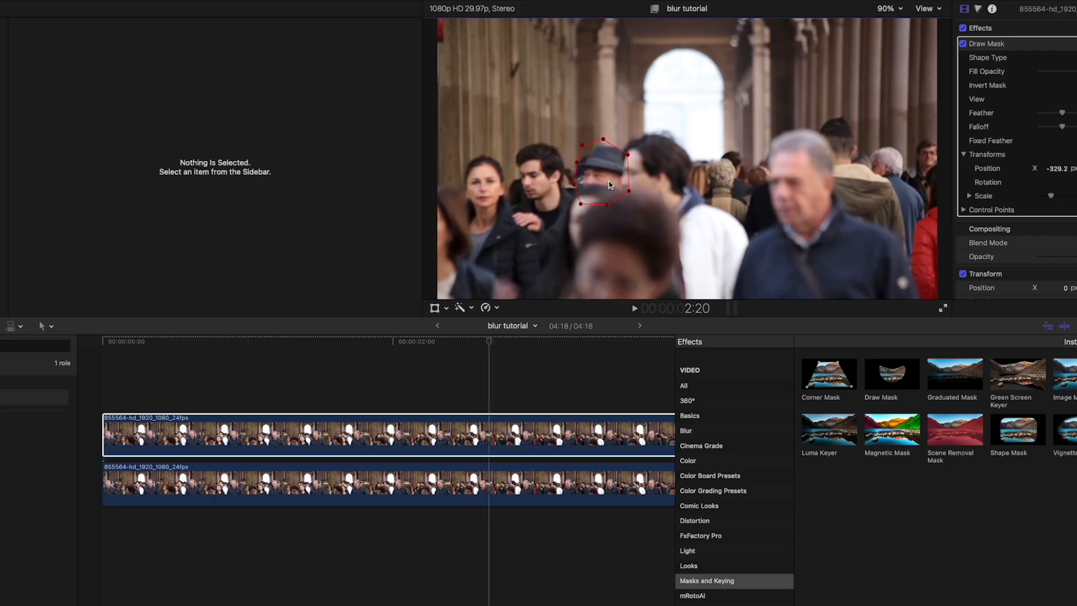
drag(610, 184, 597, 187)
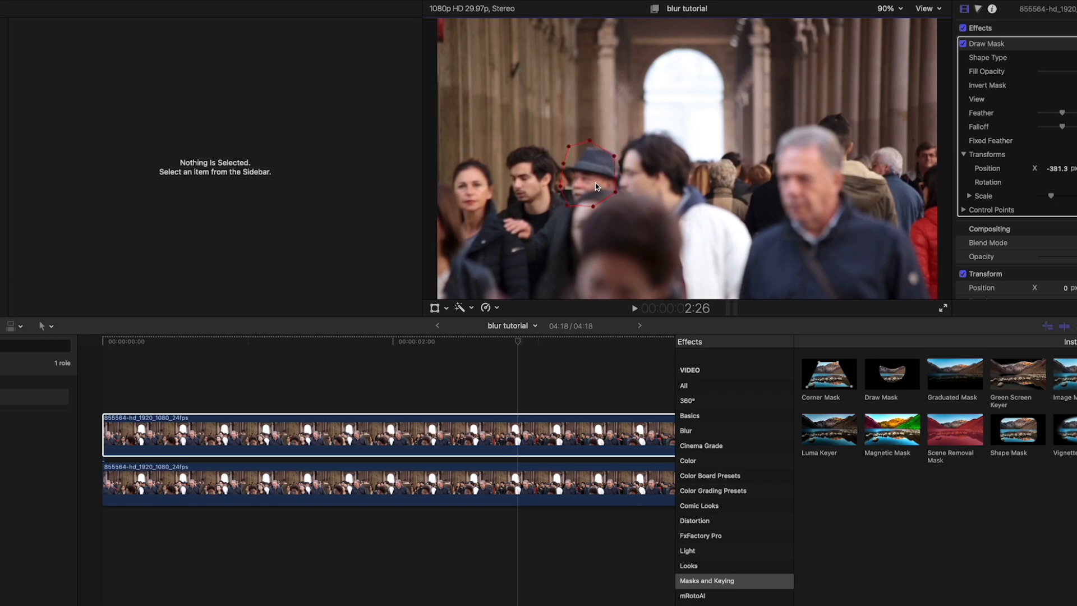
Step: Track the mask forward with the hatted man to 3:15 and reshape its control points to enclose his head
key(Right)
key(Right)
key(Right)
key(Right)
key(Right)
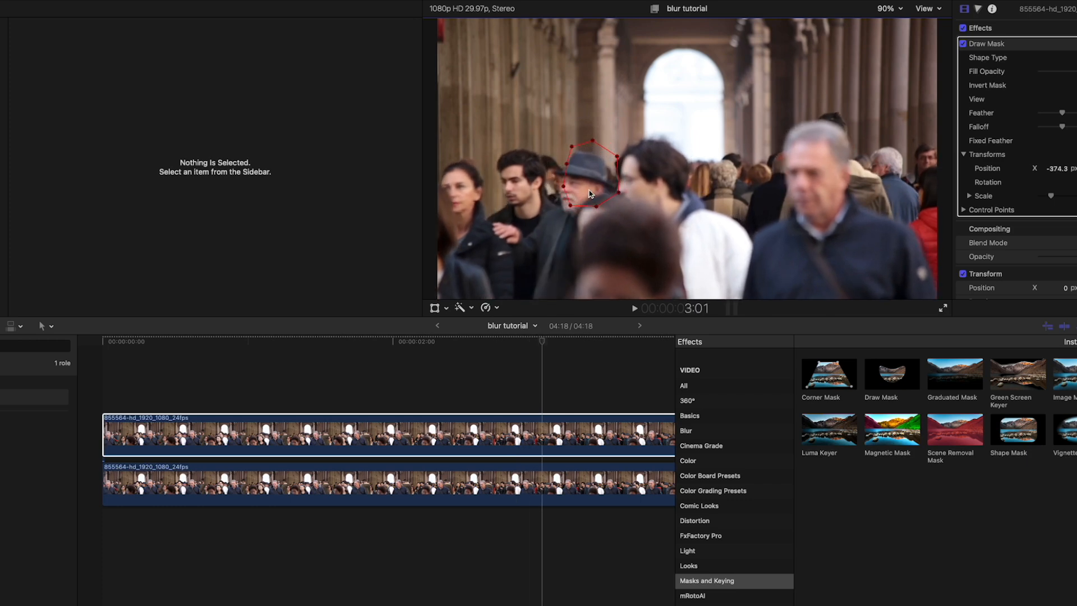
key(Right)
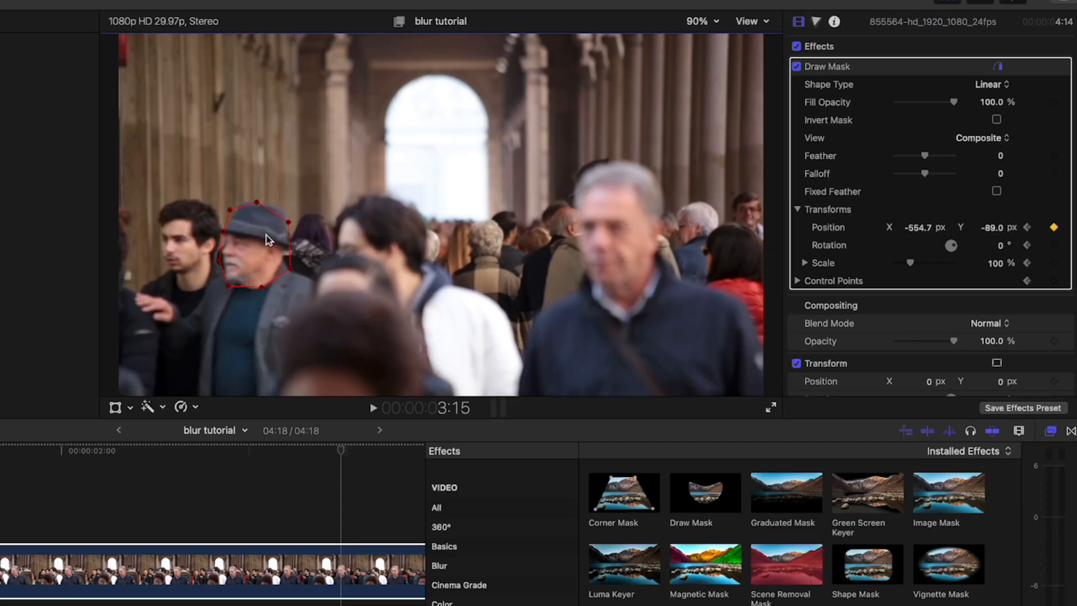
drag(256, 203, 293, 204)
drag(291, 275, 293, 278)
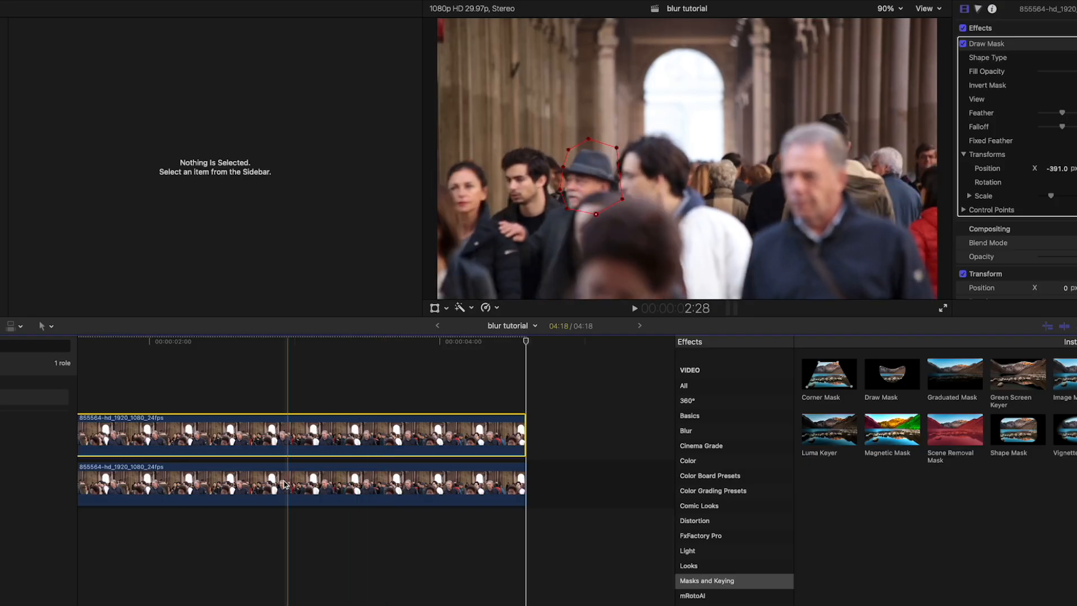
Step: Skim back through the tracked clip and apply the Gaussian blur effect to the masked upper clip
scroll(126, 487, left, 5)
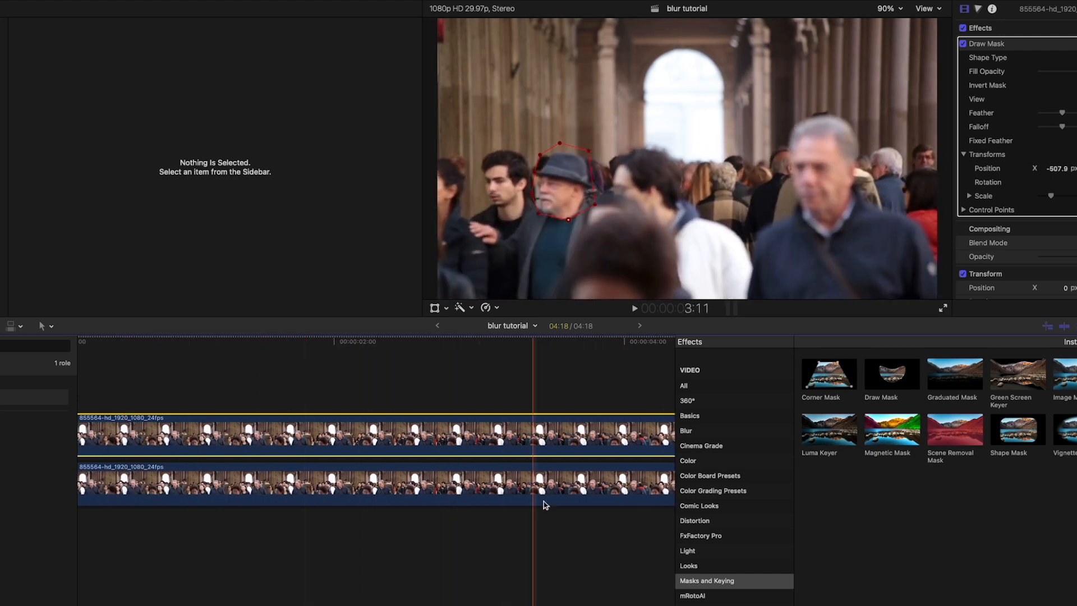
scroll(528, 507, left, 3)
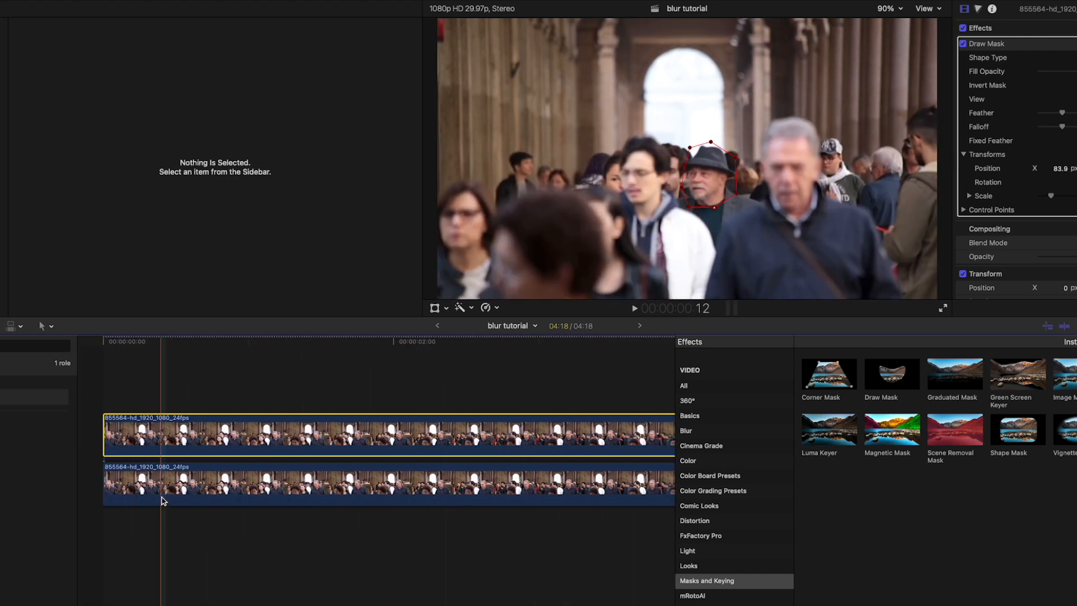
click(708, 432)
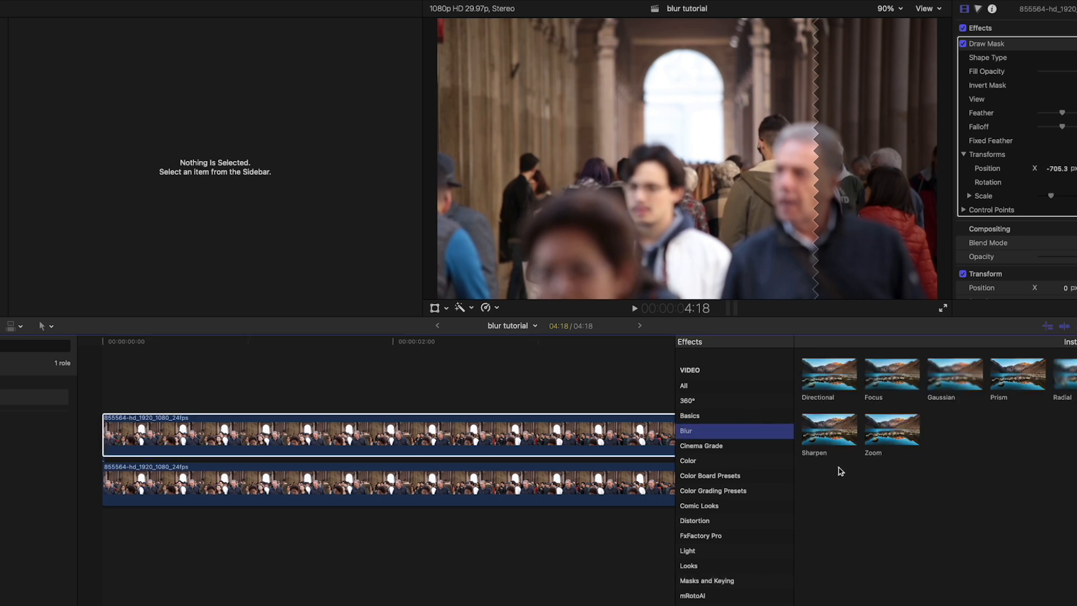
drag(950, 376, 431, 430)
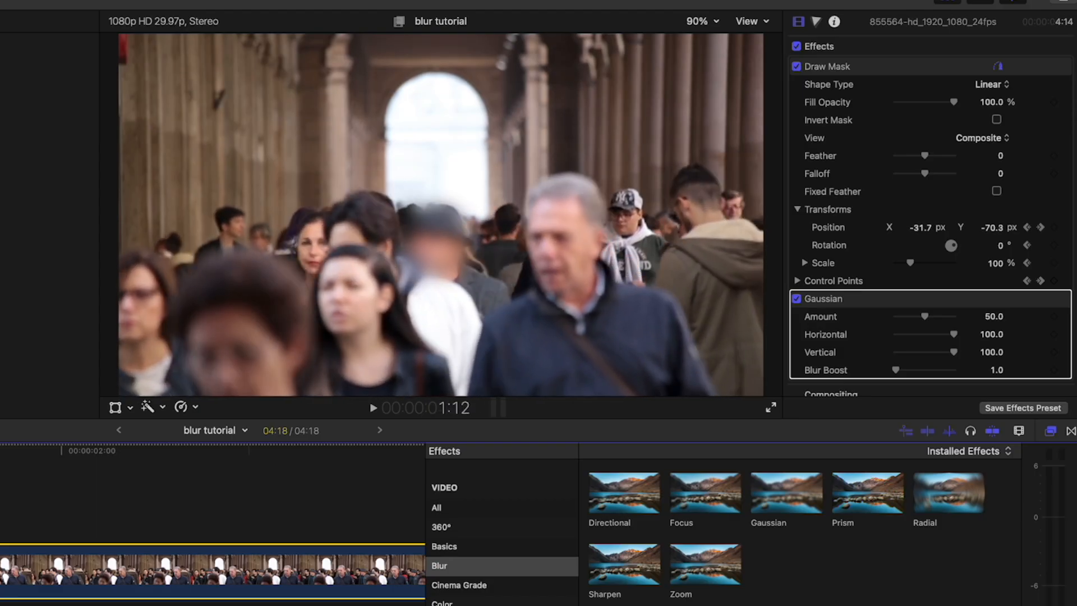
Step: Try out a Draw Mask Feather of -81 and a different Falloff on the blurred face at 3:12
click(325, 488)
click(325, 568)
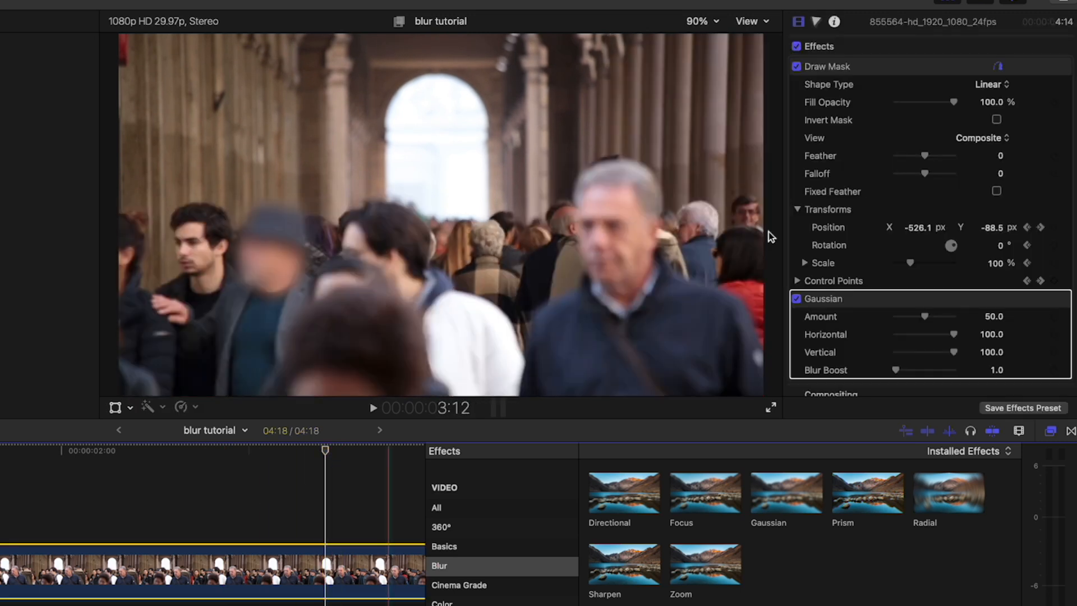
scroll(976, 275, down, 3)
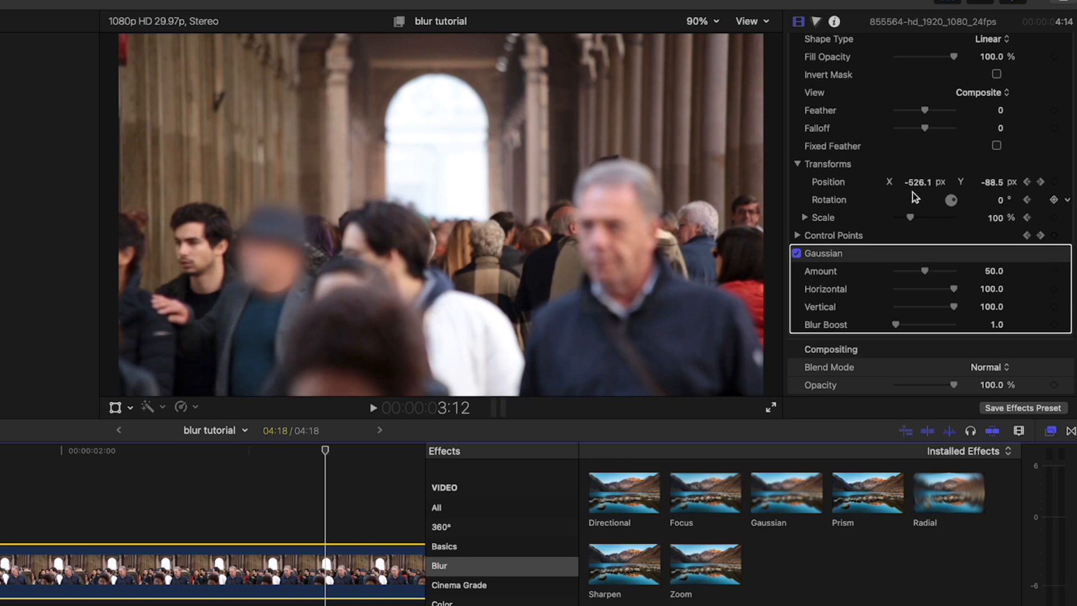
scroll(913, 197, up, 3)
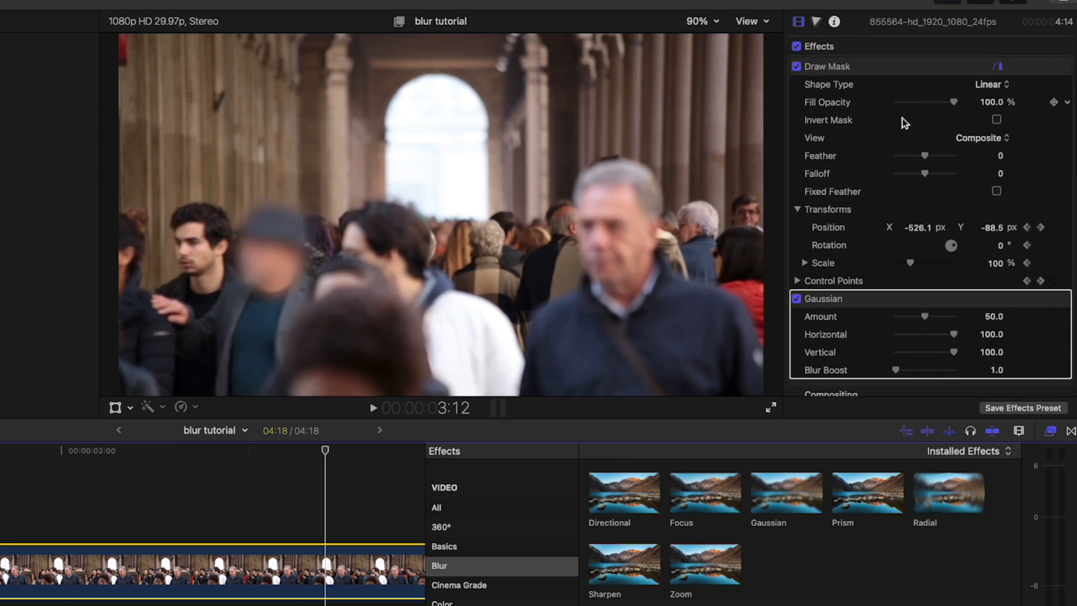
mouse_move(924, 162)
mouse_down()
mouse_move(958, 165)
mouse_move(903, 162)
mouse_up()
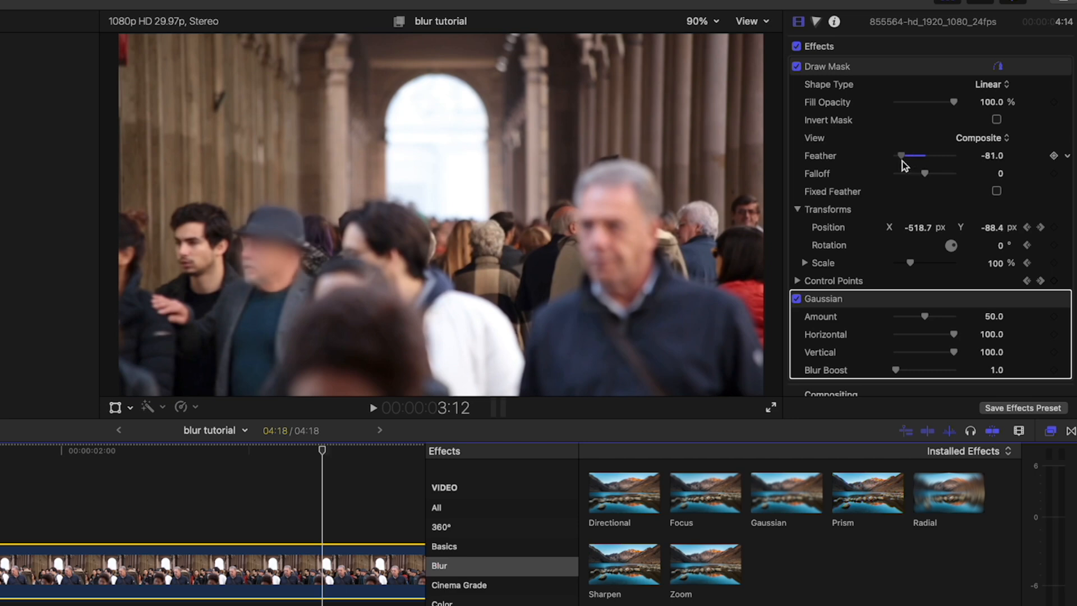
drag(925, 187, 880, 204)
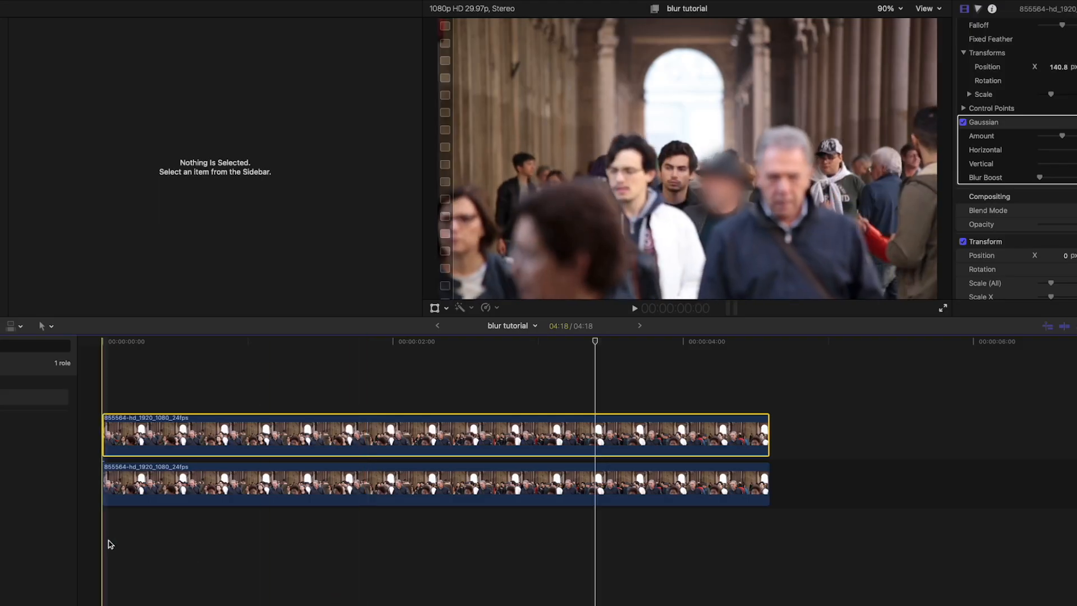
Step: Split the lower, unblurred clip at 0:18 and again at 3:13
click(111, 545)
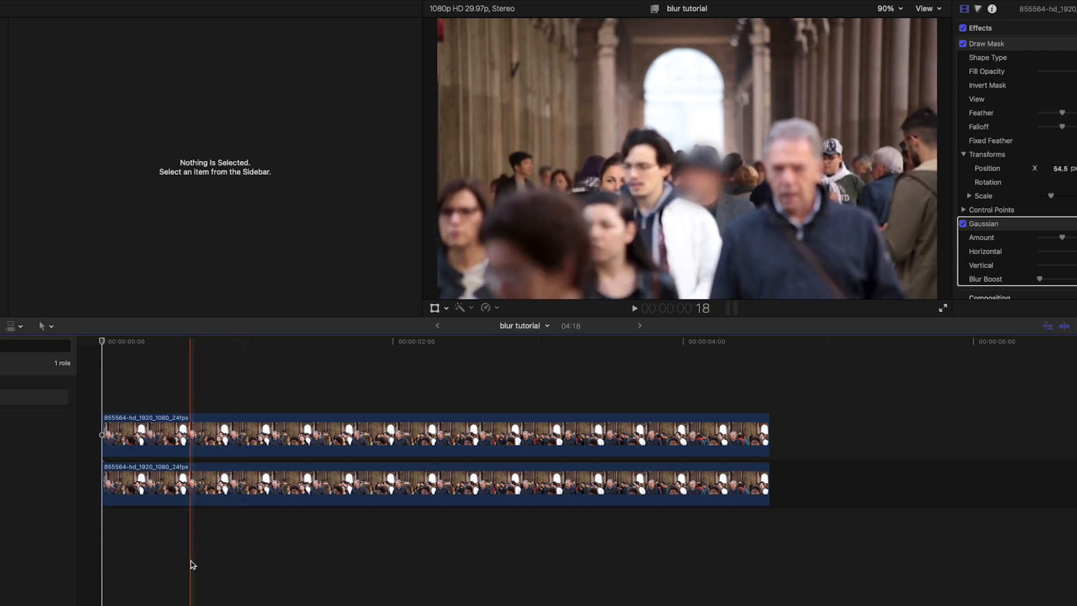
click(191, 561)
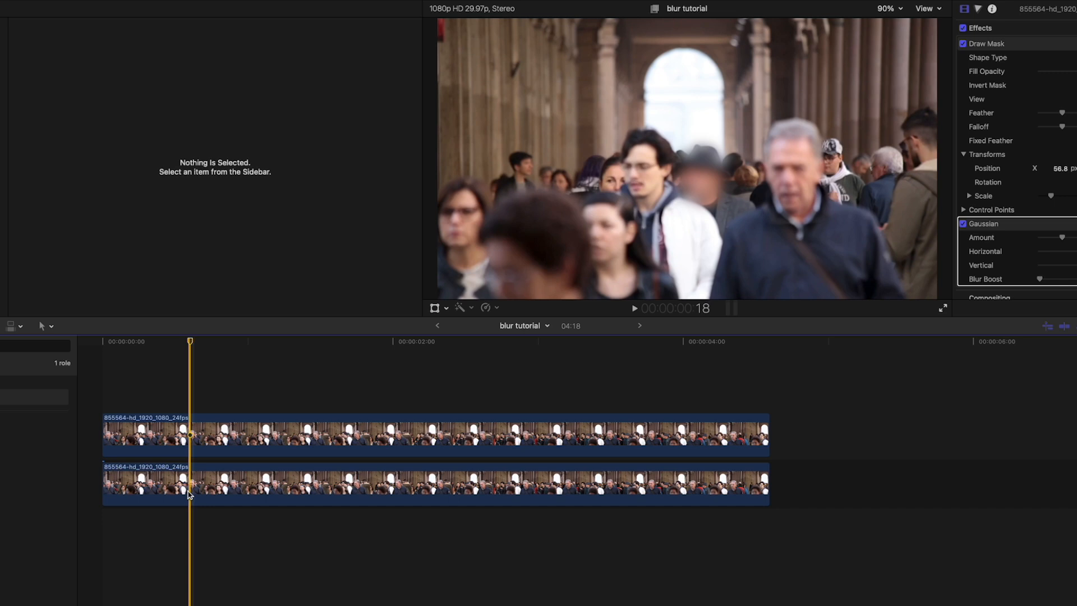
click(190, 494)
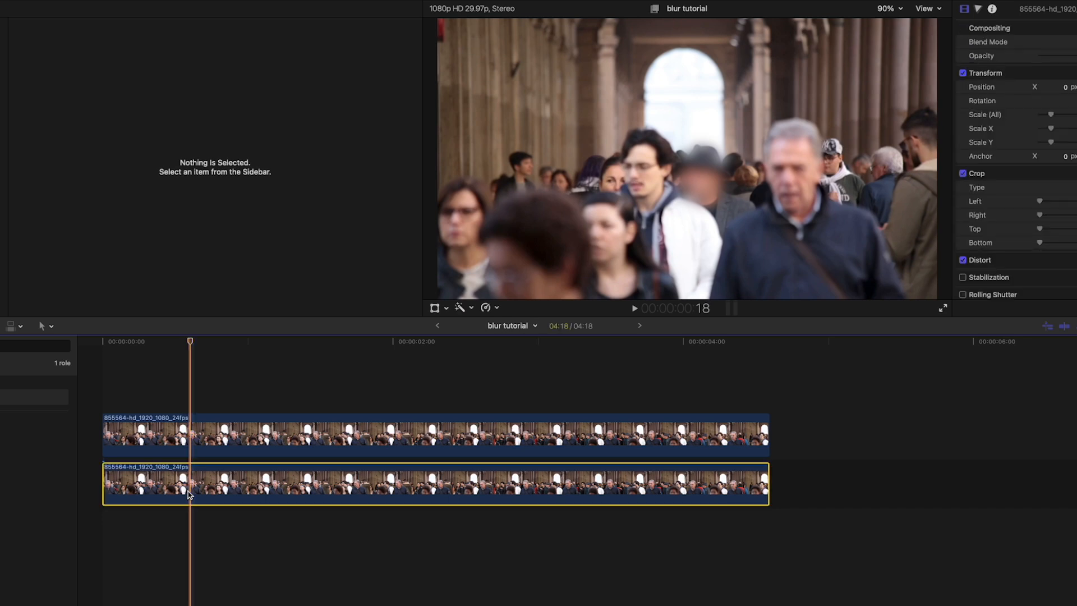
key(super+b)
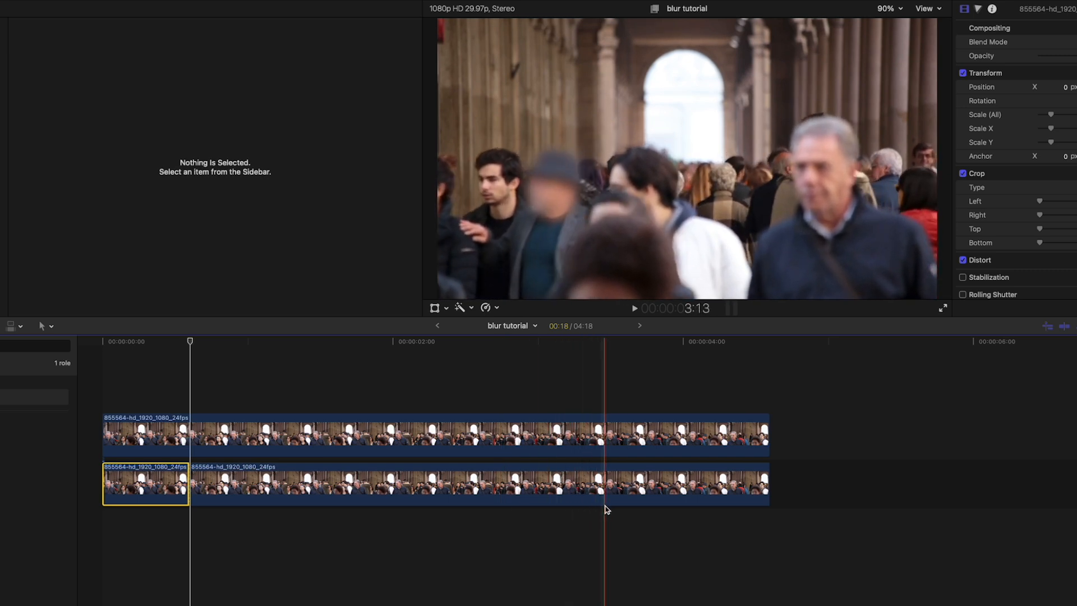
key(super+b)
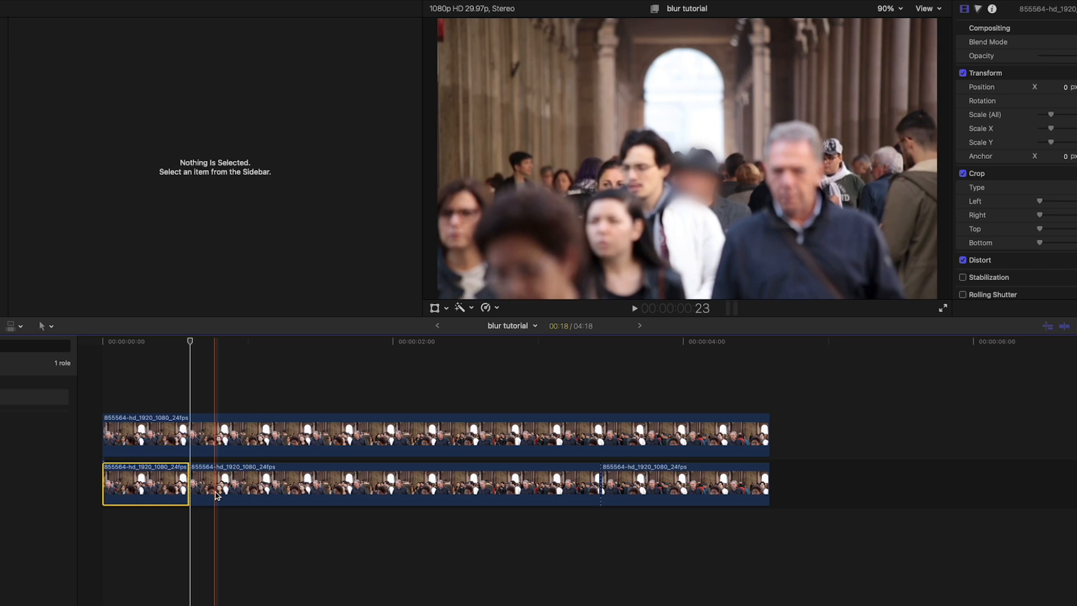
Step: Copy the lower clip's middle segment above the blurred clip and add a Magnetic Mask to it at 1:07
drag(217, 495, 219, 369)
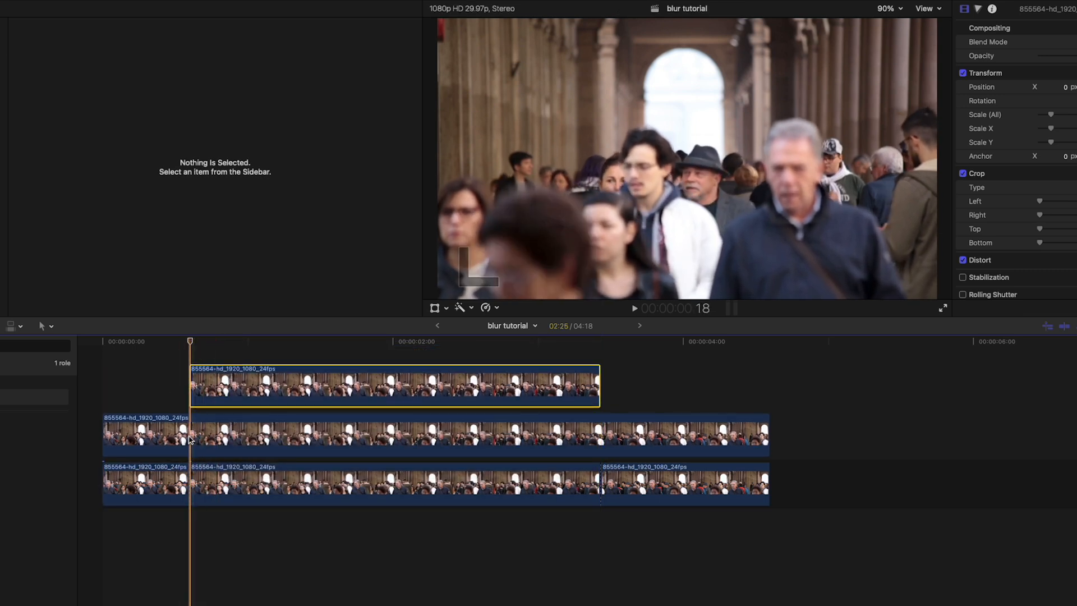
key(space)
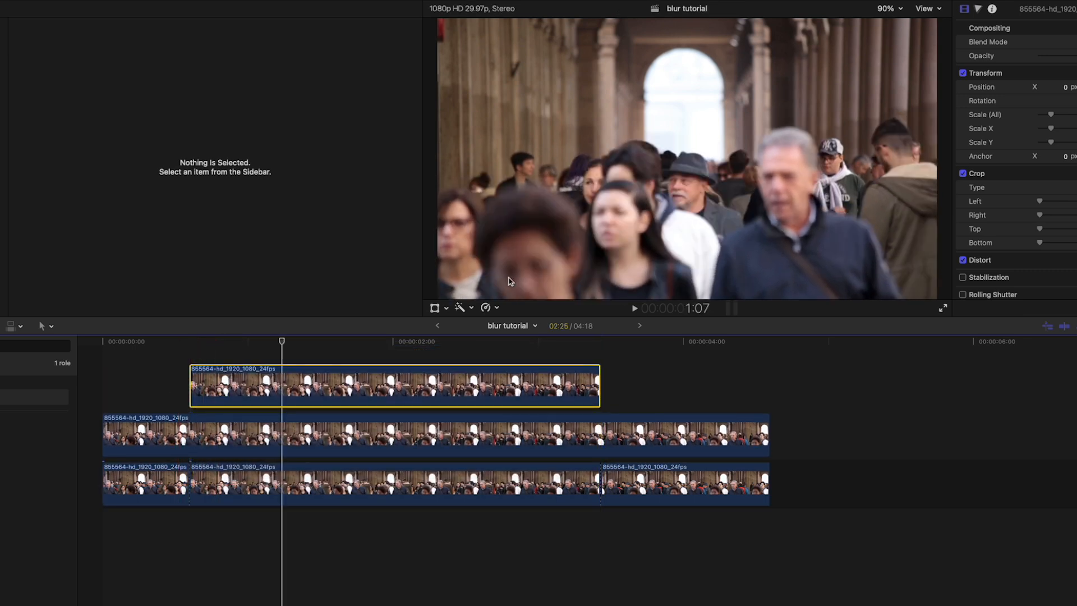
click(461, 309)
click(480, 386)
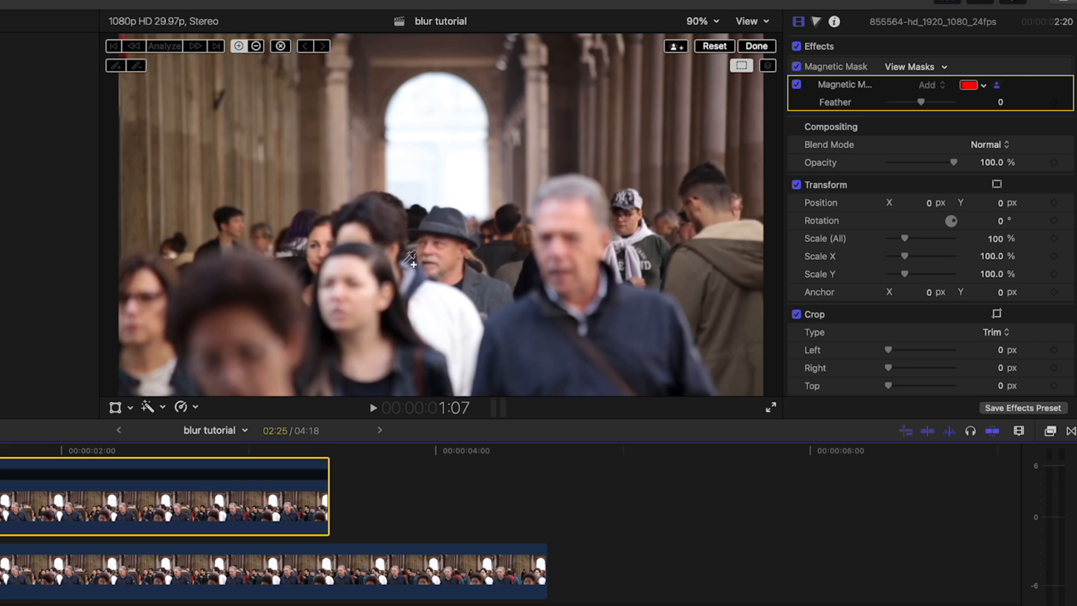
Step: Include the foreground woman and the man in white in the Magnetic Mask, excluding the edge beside the hatted man's face
click(363, 230)
click(368, 324)
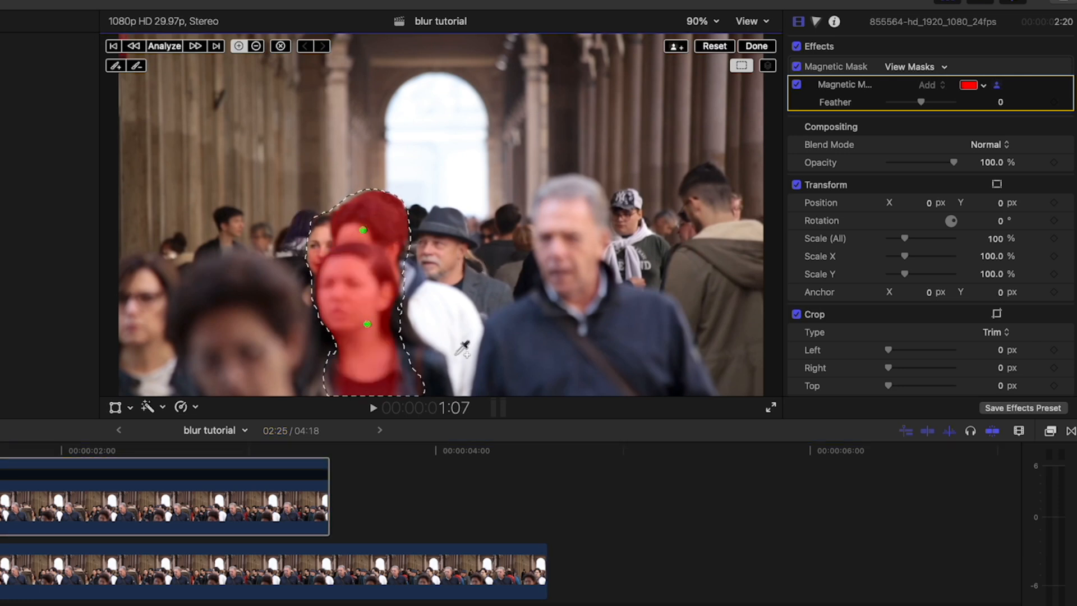
click(445, 341)
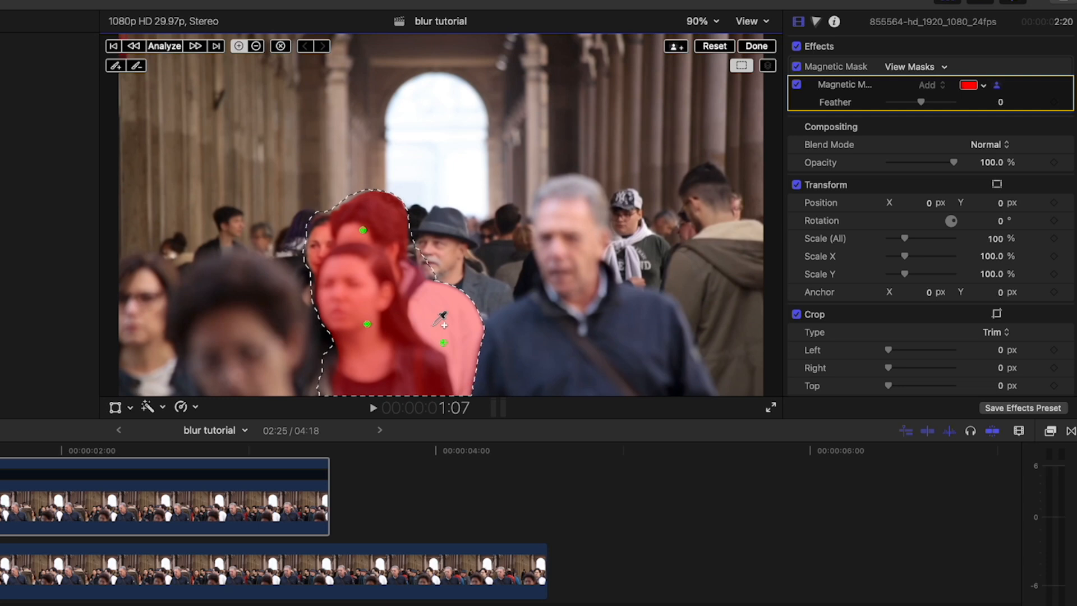
key(alt)
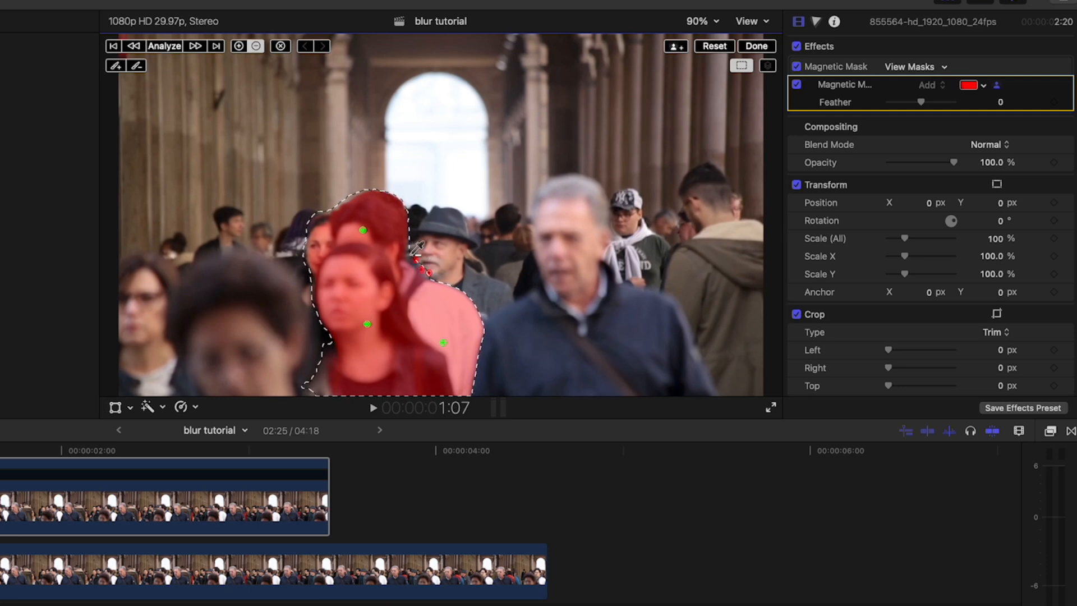
Step: Add the woman's hair edge and the dark-haired person in front to the Magnetic Mask, and analyze the clip
click(308, 313)
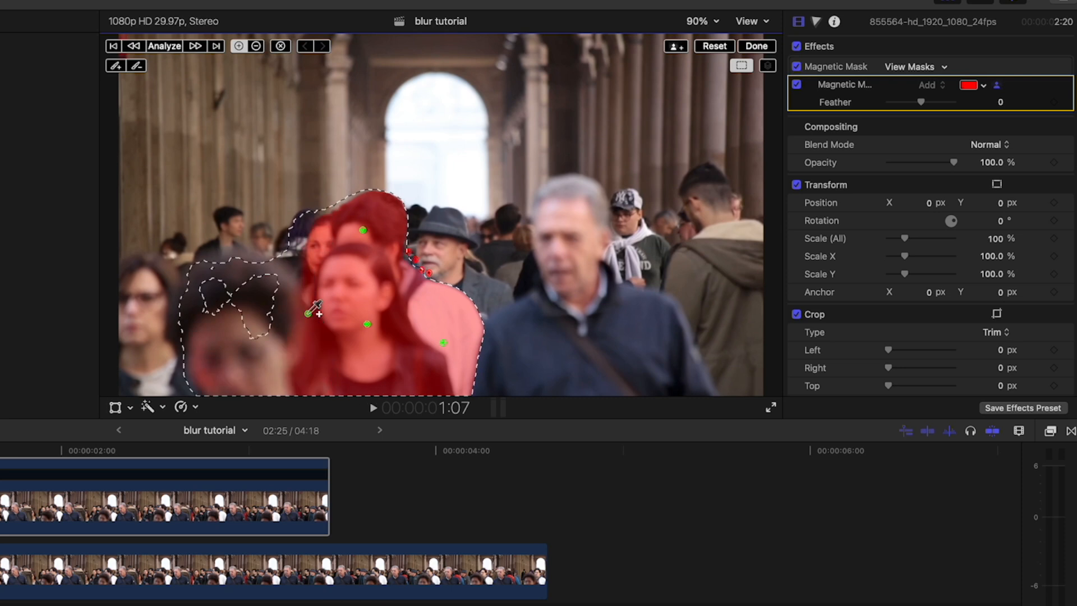
click(268, 290)
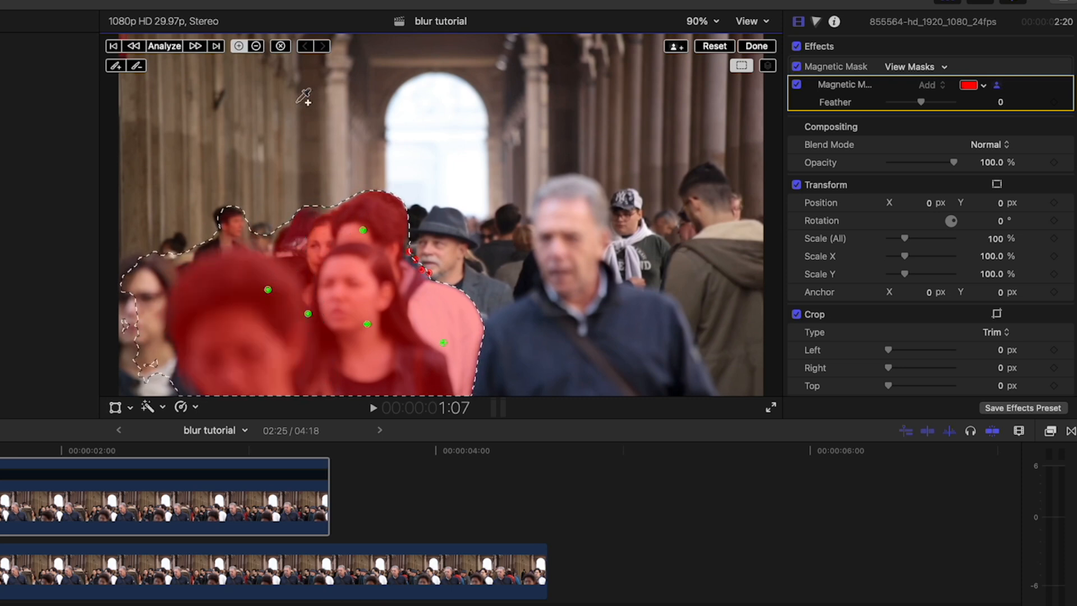
click(168, 47)
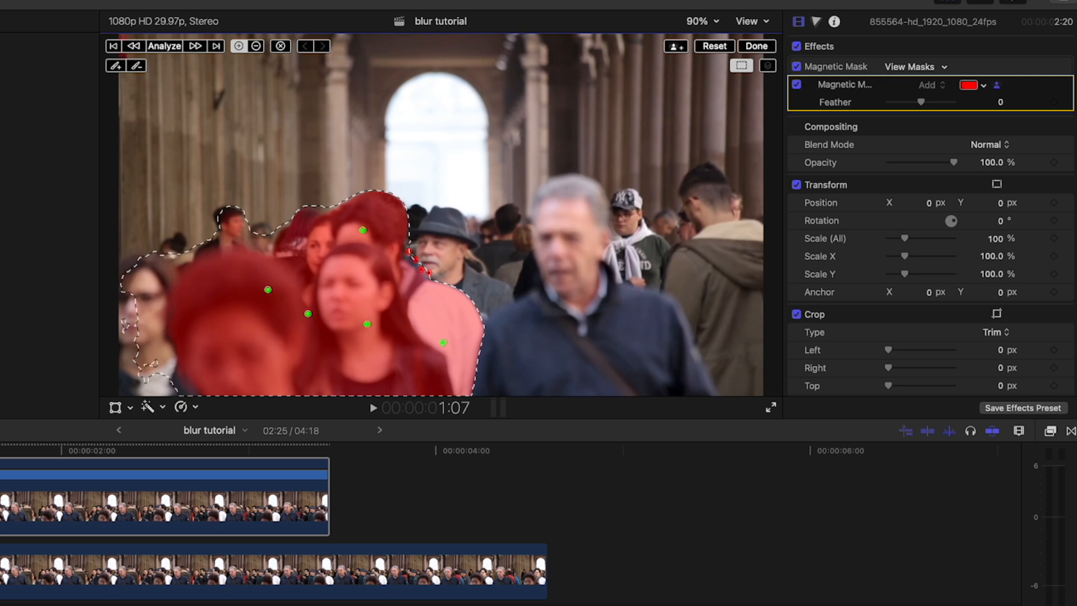
Step: Set the Magnetic Mask's feather to -3.0 with the playhead at 2:23
click(838, 67)
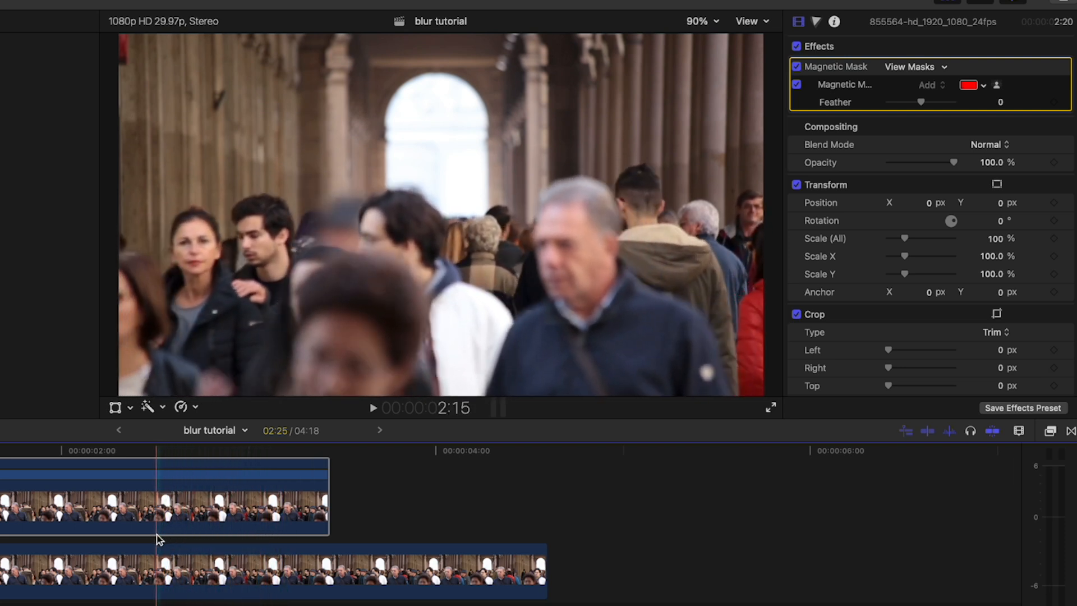
click(207, 537)
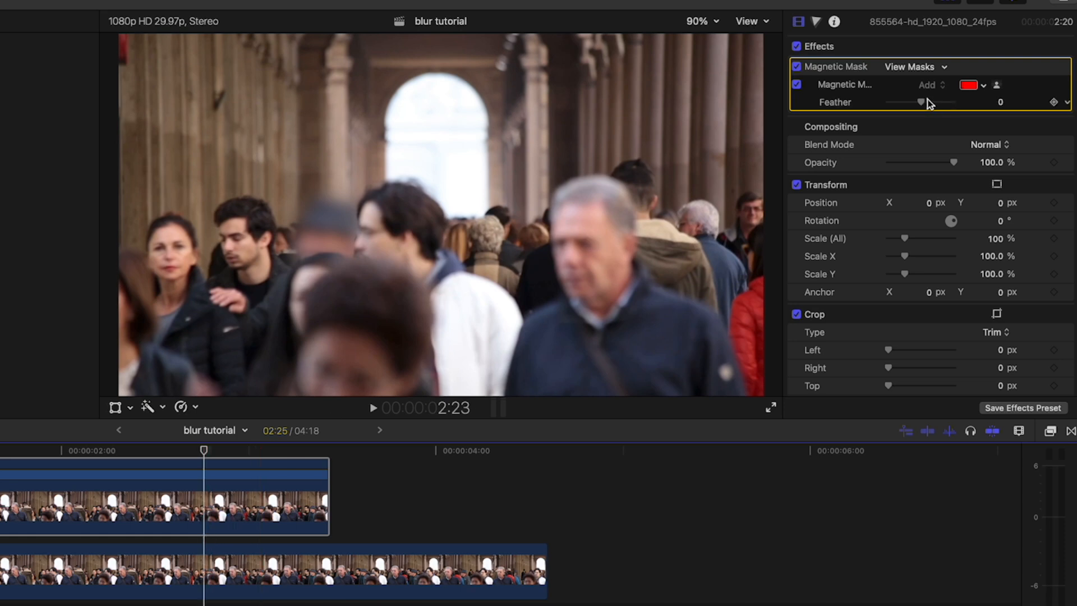
mouse_move(921, 103)
mouse_down()
mouse_move(931, 108)
mouse_move(922, 108)
mouse_up()
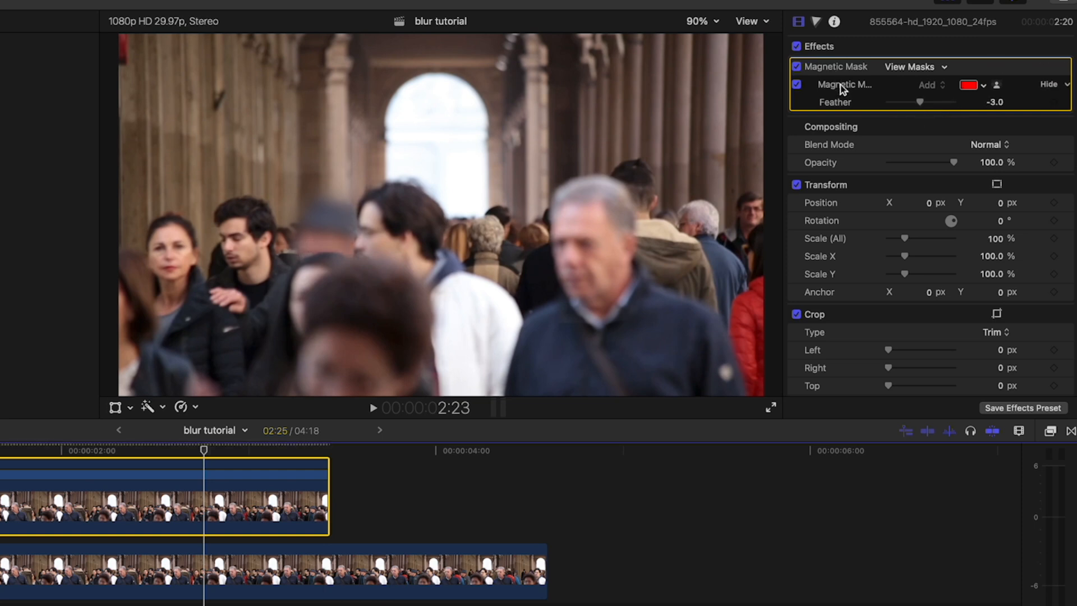
Step: Remove the stray area over the hatted man's chin from the Magnetic Mask at 2:23 and analyze forward from that frame
click(840, 86)
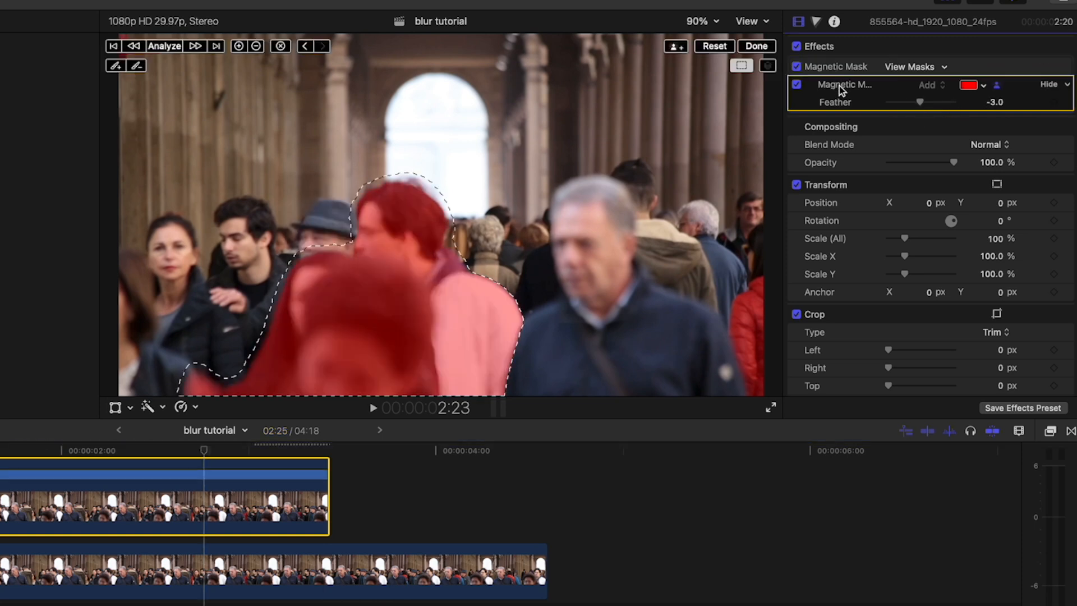
click(116, 65)
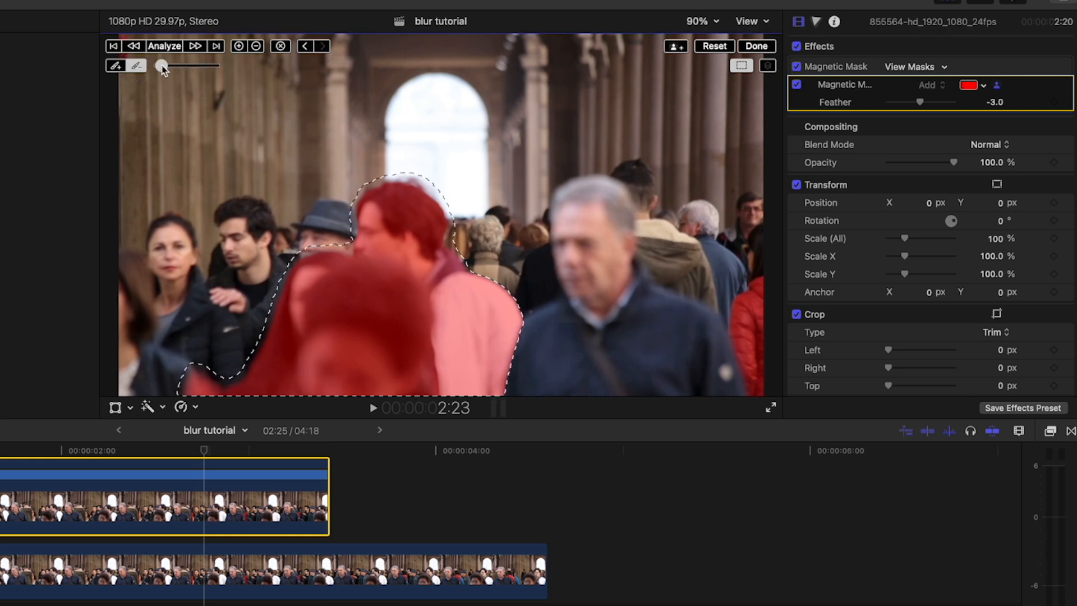
click(345, 246)
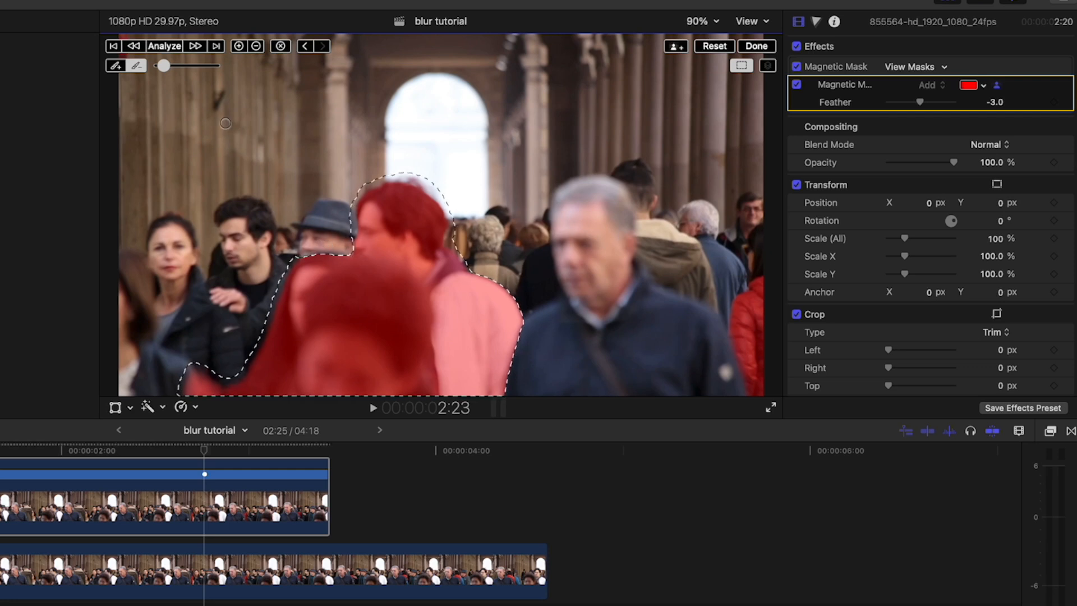
click(127, 73)
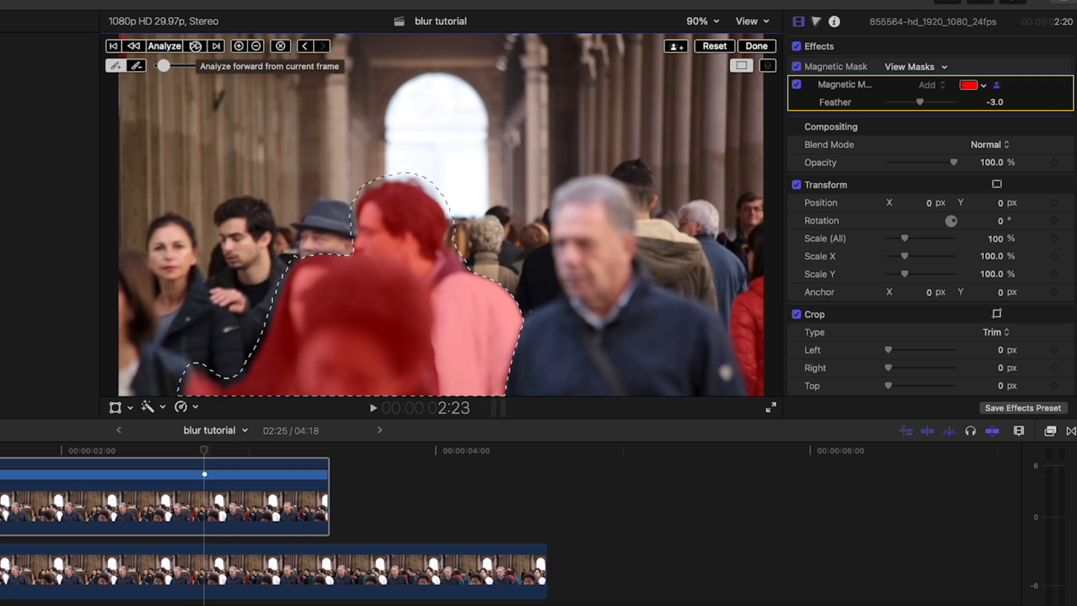
click(196, 46)
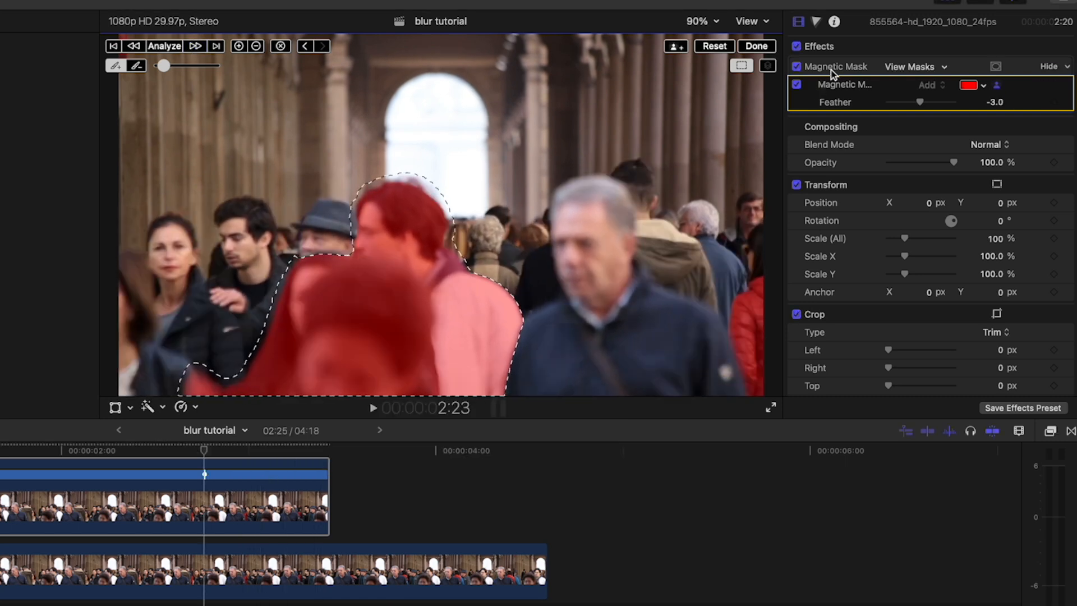
Step: Hide the mask overlay and examine the blurred face's edges frame by frame from before 2:20 to past 3:05
click(832, 67)
key(Left)
key(Left)
key(Left)
key(Left)
key(Left)
key(Left)
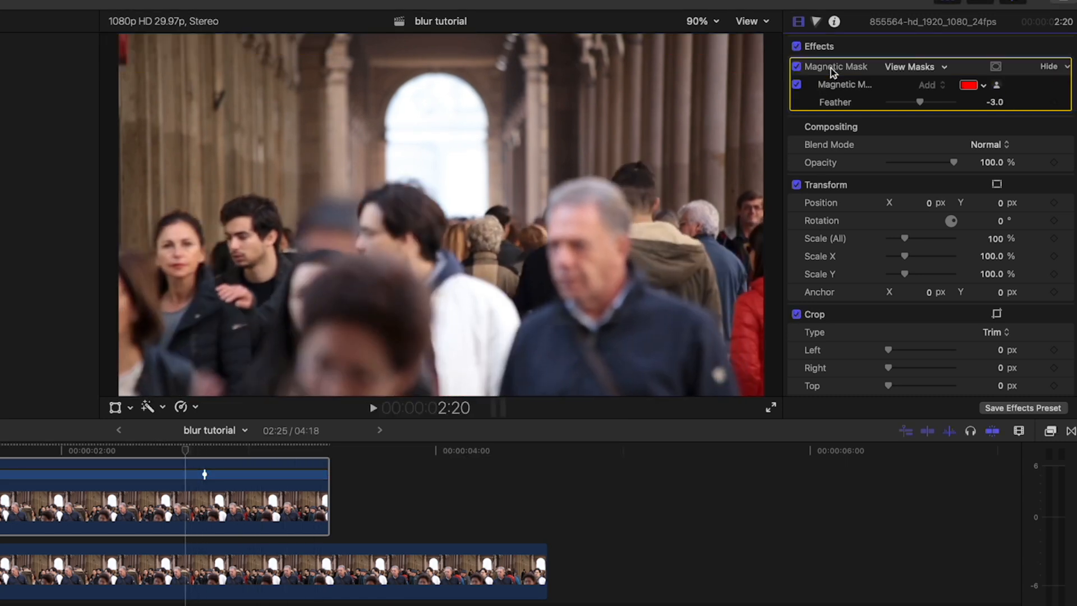
key(Right)
key(Right)
key(Right)
key(Right)
key(Right)
key(Right)
key(Right)
key(Right)
key(Right)
key(Right)
key(Right)
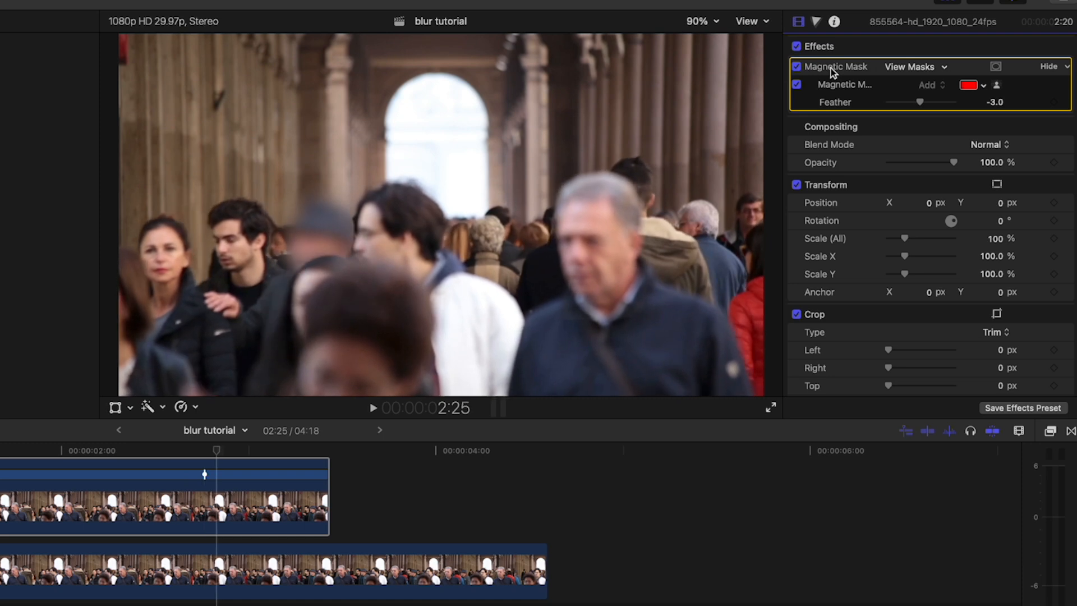
key(Right)
key(Right)
key(Right)
key(Right)
key(Right)
key(Right)
key(Right)
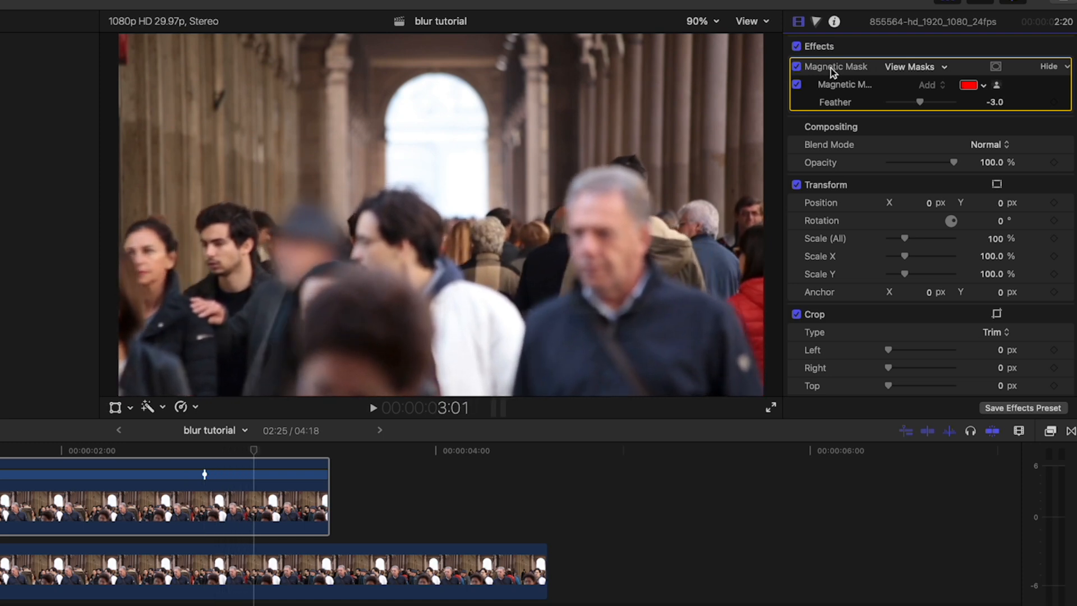
key(Right)
key(Right)
key(Left)
key(Left)
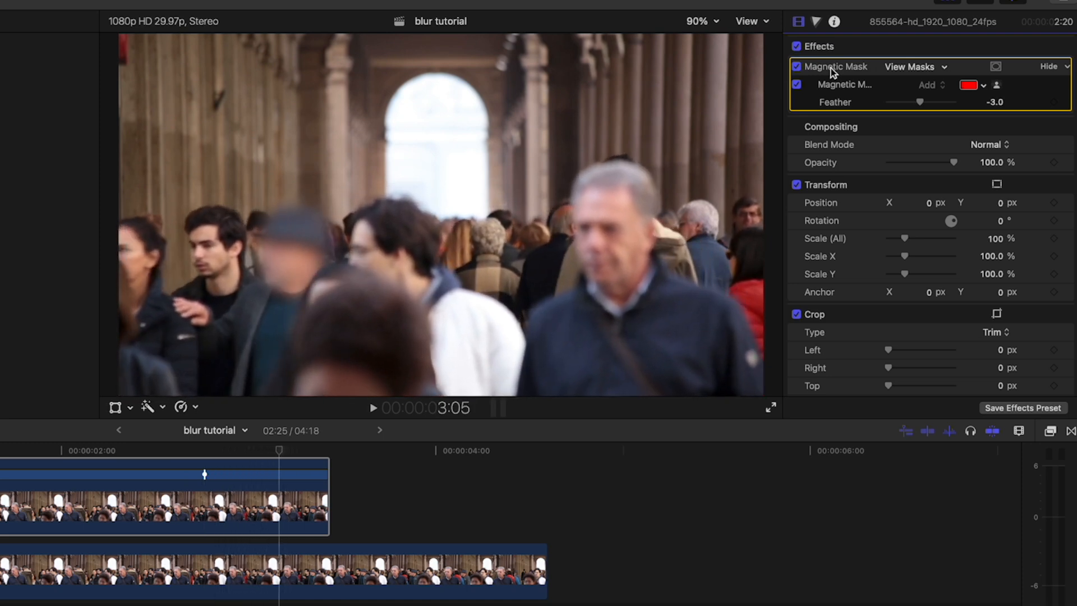
key(Left)
key(Left)
key(Left)
Step: Set the Magnetic Mask's feather to -90
drag(920, 103, 884, 114)
mouse_move(916, 107)
mouse_down()
mouse_move(943, 109)
mouse_move(921, 113)
mouse_up()
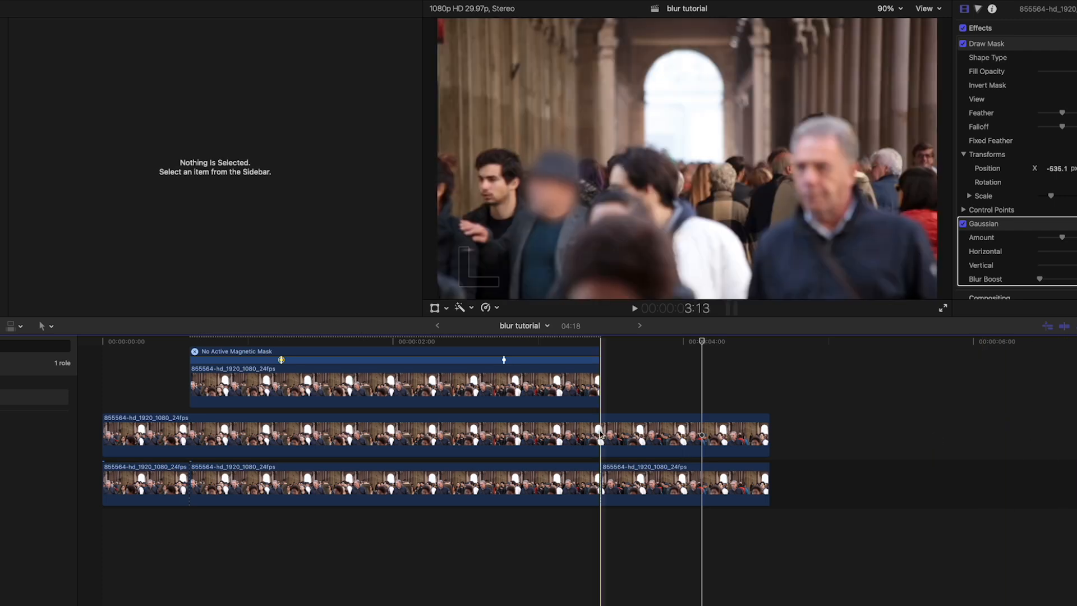
Step: Examine the blur frame by frame backward from 3:13 to 2:10 and inspect the blurred clip's Draw Mask outline there
key(Left)
key(Left)
key(Left)
key(Left)
key(Left)
key(Left)
key(Left)
key(Left)
key(Left)
key(Left)
key(Left)
key(Left)
key(Left)
key(Left)
key(Left)
key(Left)
key(Left)
key(Left)
key(Left)
key(Left)
key(Left)
key(Left)
key(Left)
key(Left)
key(Left)
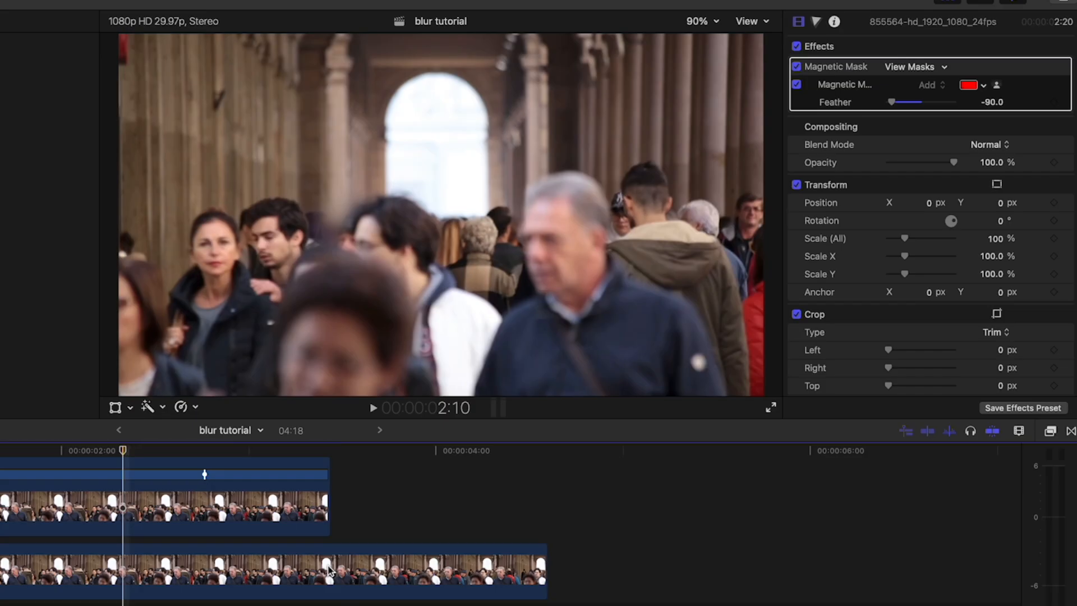
click(141, 569)
click(829, 67)
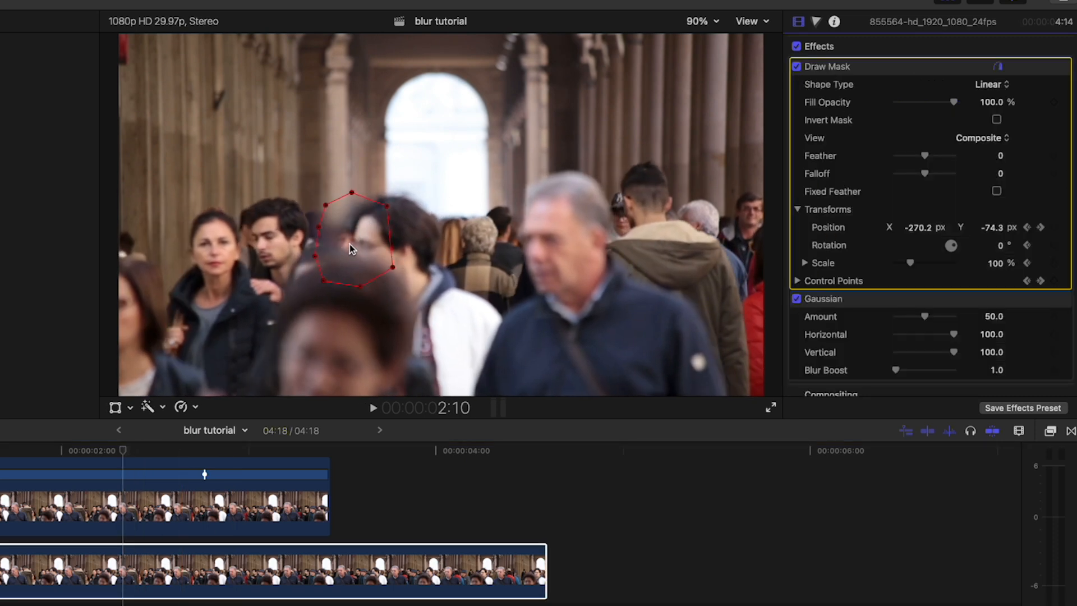
Step: Erase the hatted man's hat and face from the top clip's Magnetic Mask at 2:10
click(127, 508)
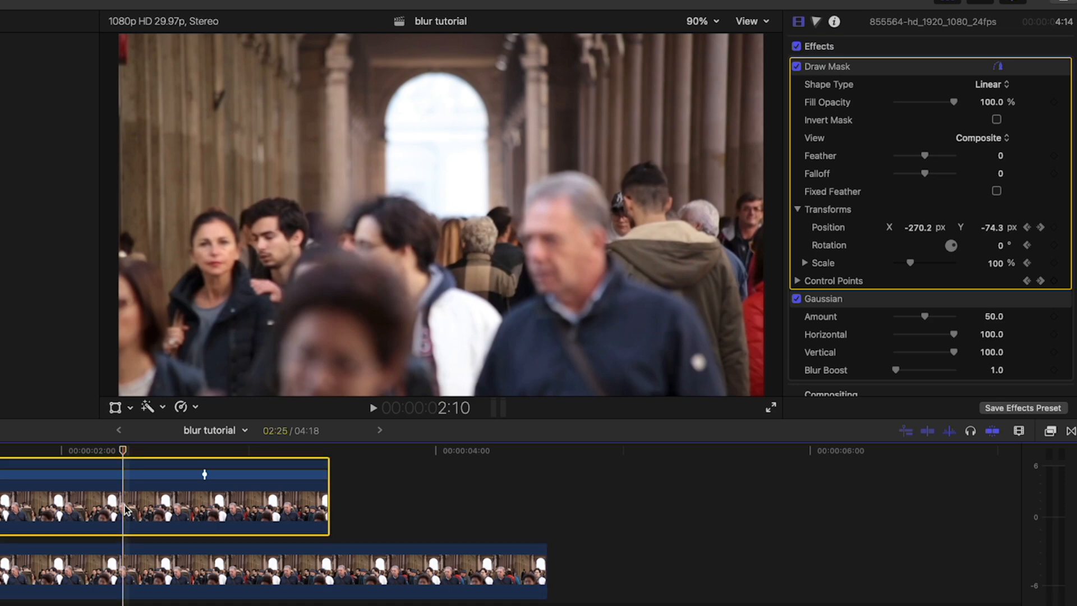
click(836, 83)
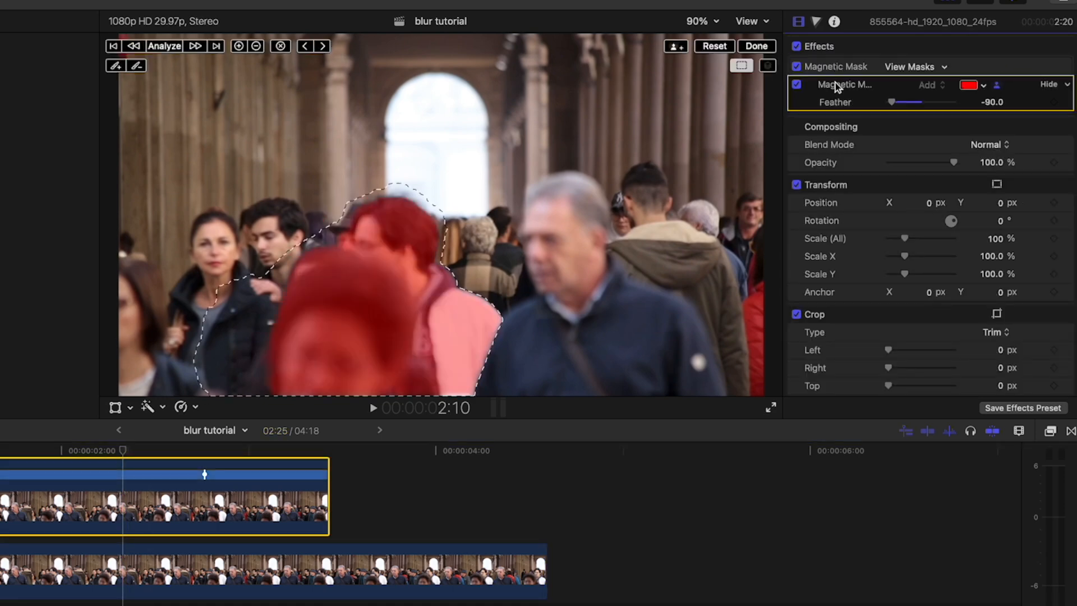
click(697, 20)
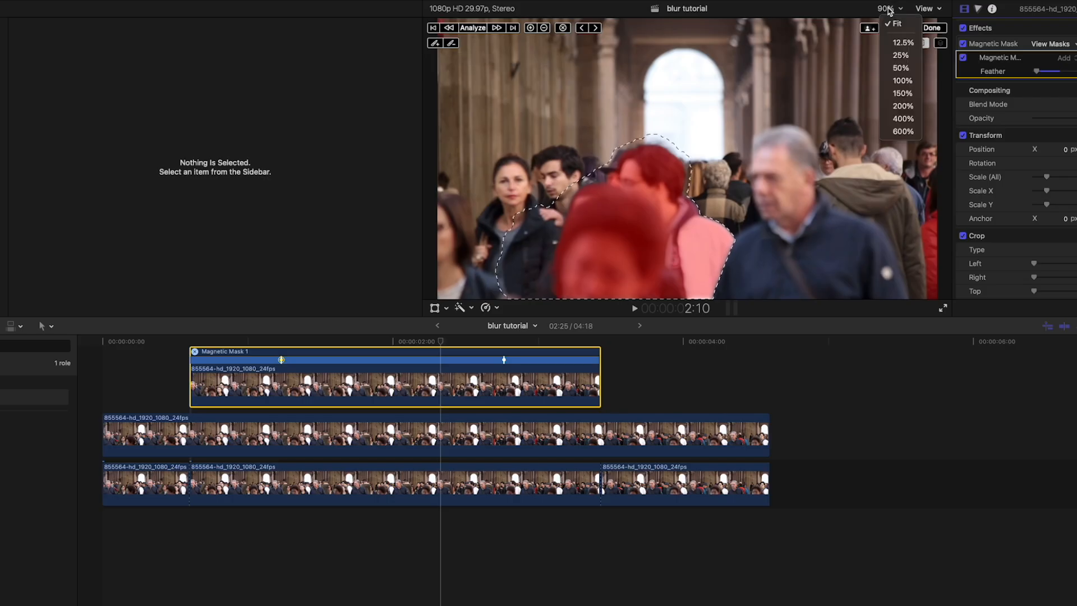
click(903, 93)
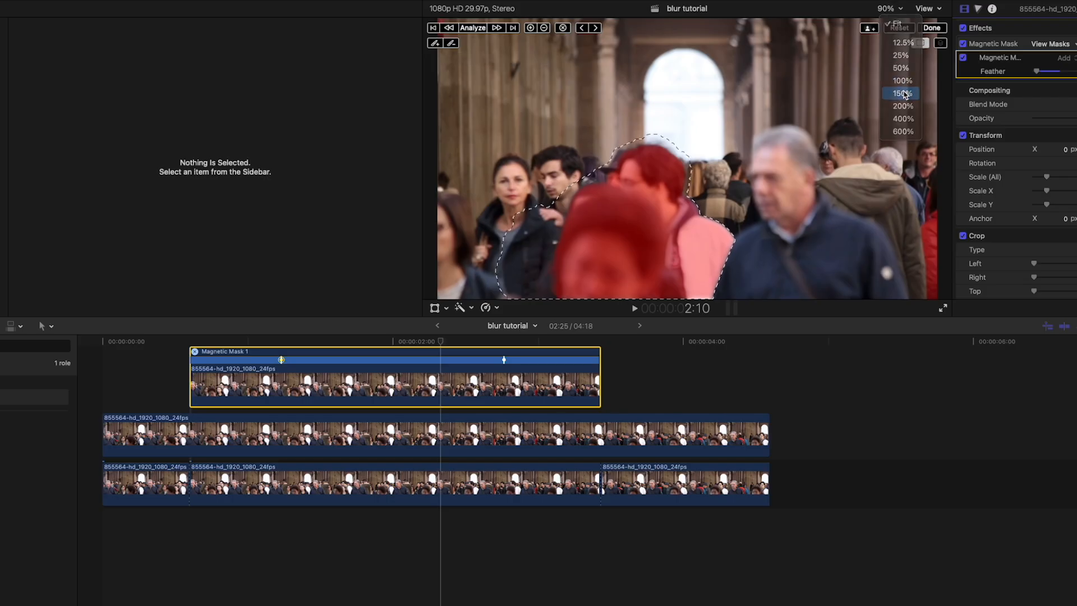
drag(756, 213, 750, 211)
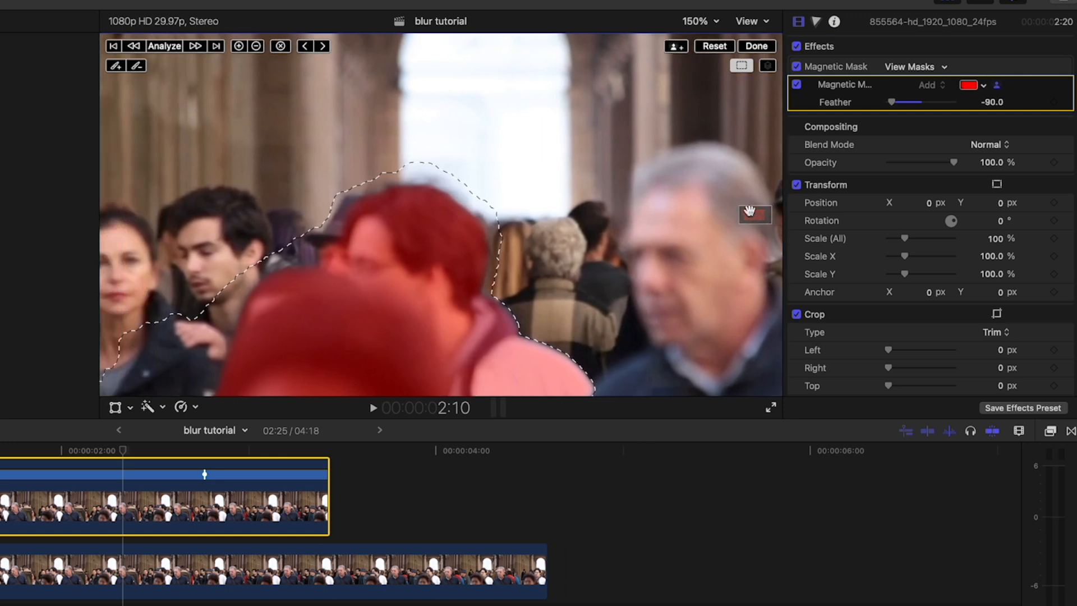
click(135, 69)
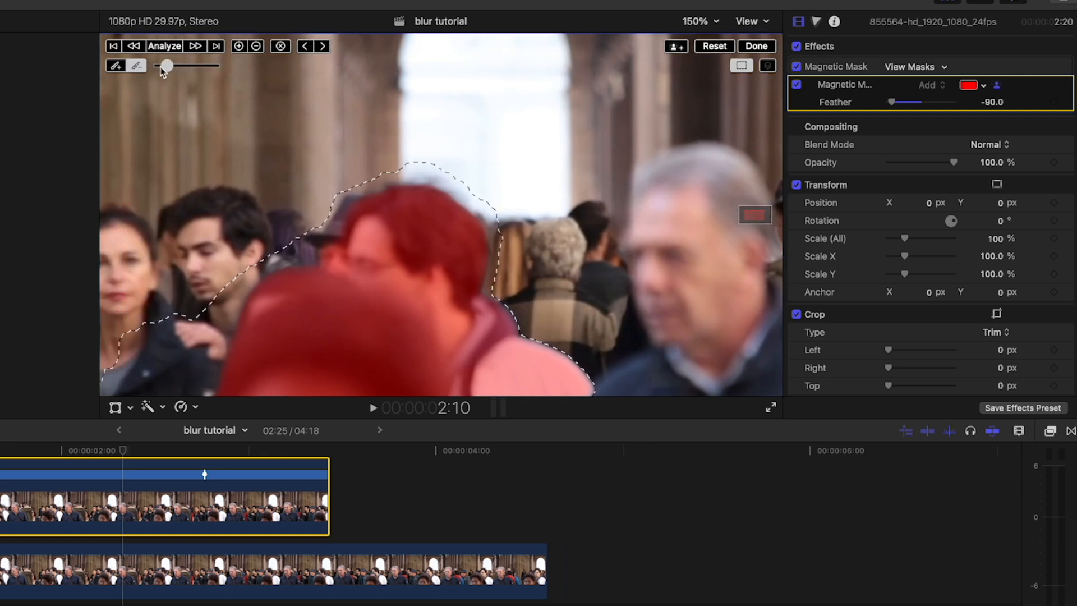
click(317, 241)
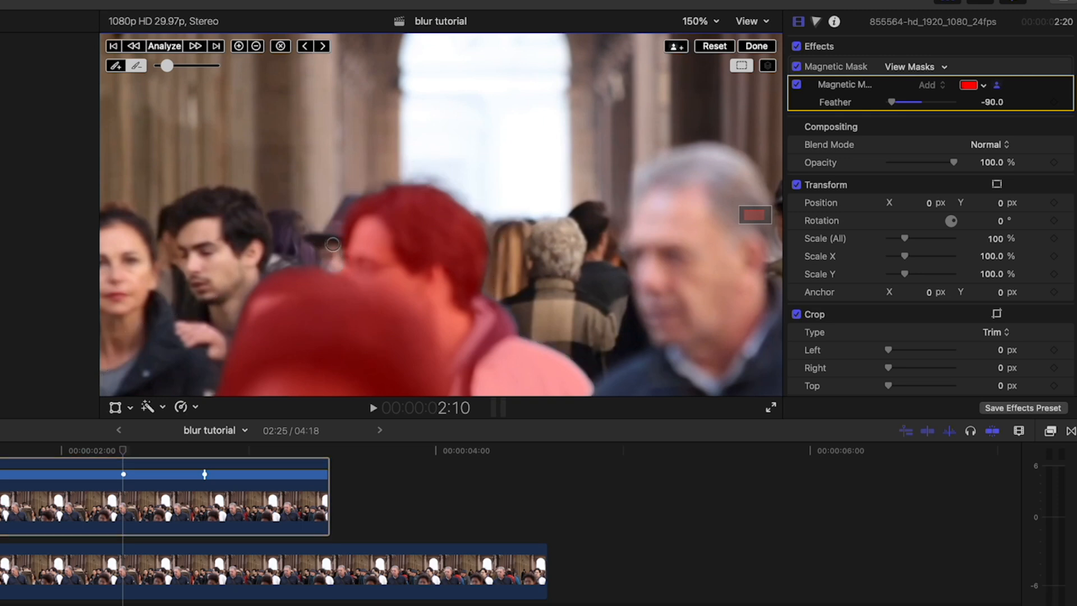
Step: Erase the hatted man's face area from the Magnetic Mask at frames 2:11 and 2:12 as well
key(Right)
click(340, 248)
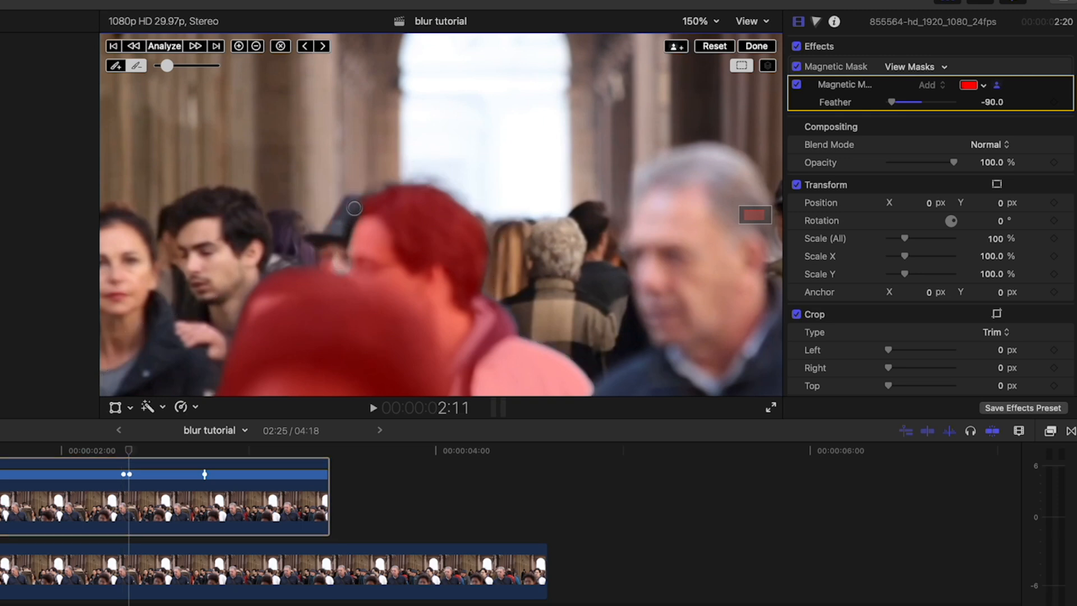
key(Right)
click(312, 249)
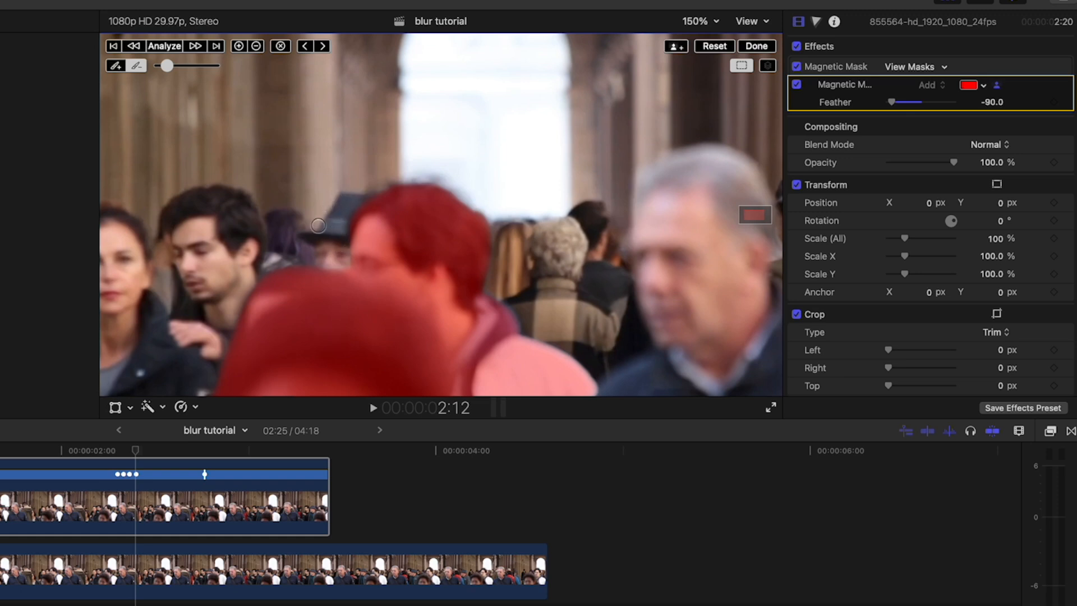
Step: Check the corrected mask on the frames between 2:15 and 2:09, viewing the blur without the mask overlay
key(Right)
key(Right)
key(Right)
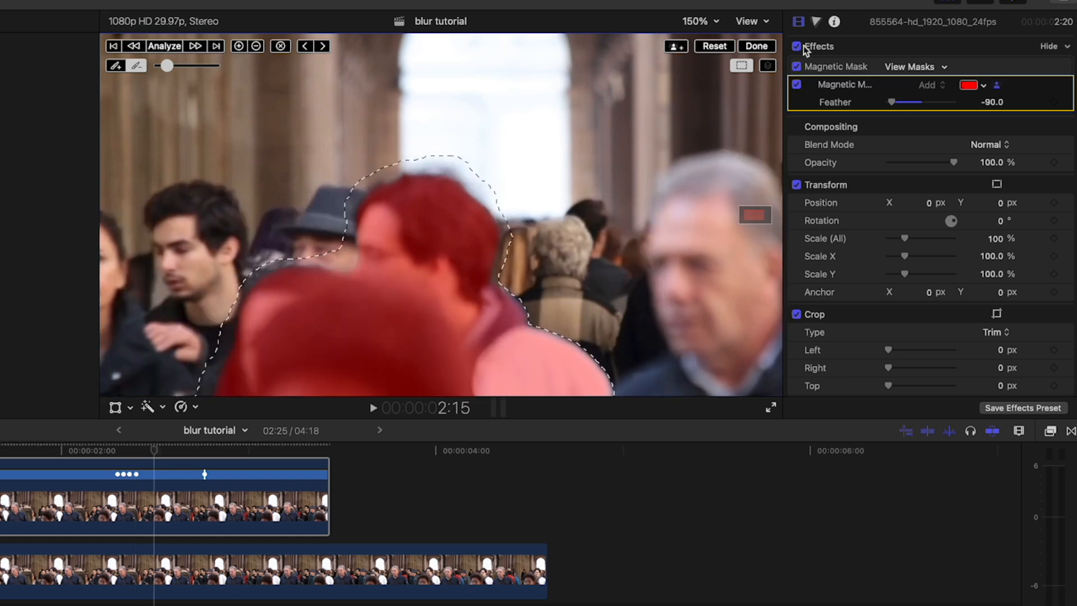
click(840, 67)
key(Left)
key(Left)
key(Left)
key(Left)
key(Left)
key(Left)
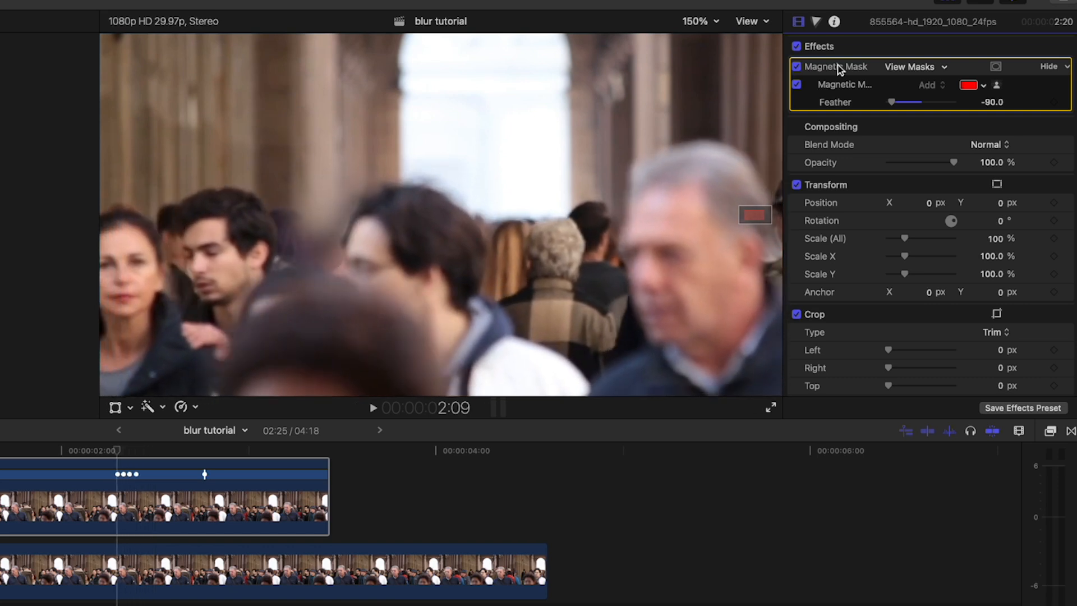
key(Right)
key(Left)
Step: Touch up the Magnetic Mask at 2:09 with the removal brush and slightly fine-tune the mask's feather
click(844, 85)
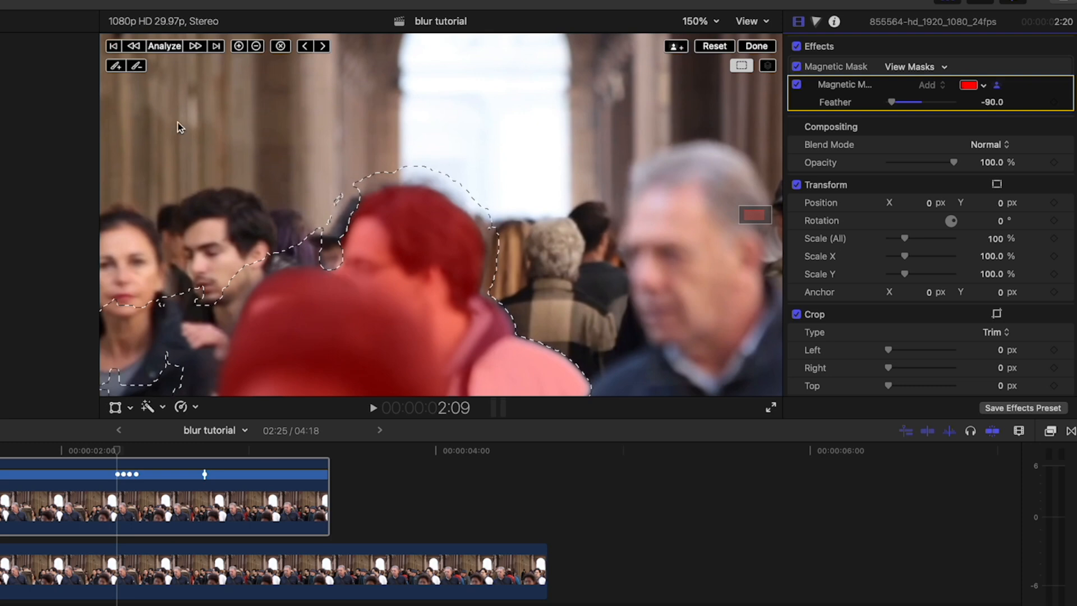
click(141, 66)
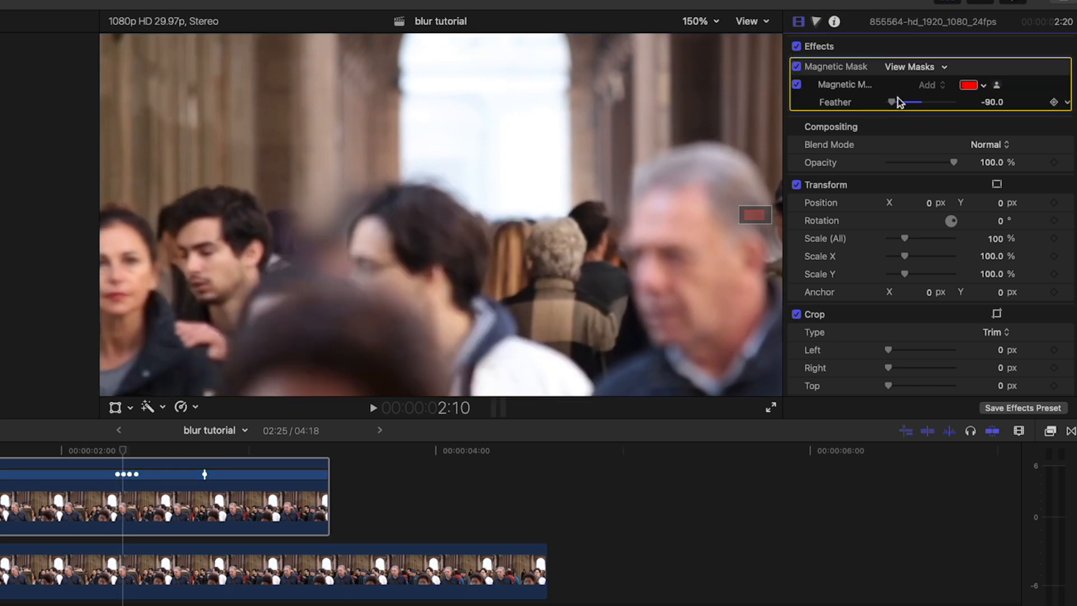
mouse_move(895, 102)
mouse_down()
mouse_move(947, 104)
mouse_move(896, 113)
mouse_up()
Step: Fit the whole frame in the viewer and play the project from the start in full screen to review the blur
click(890, 8)
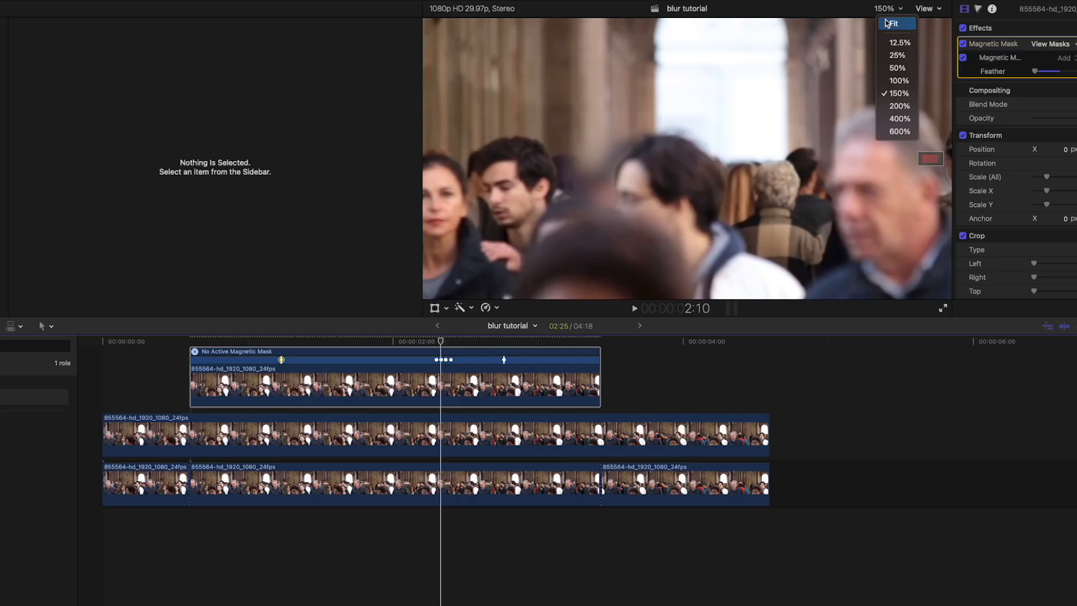
click(888, 22)
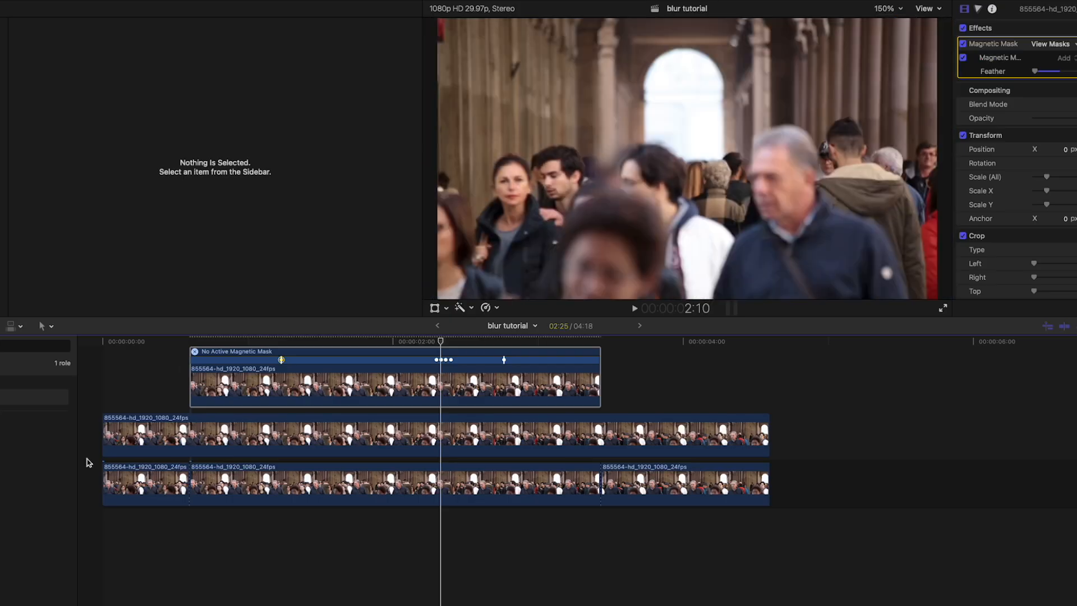
click(86, 397)
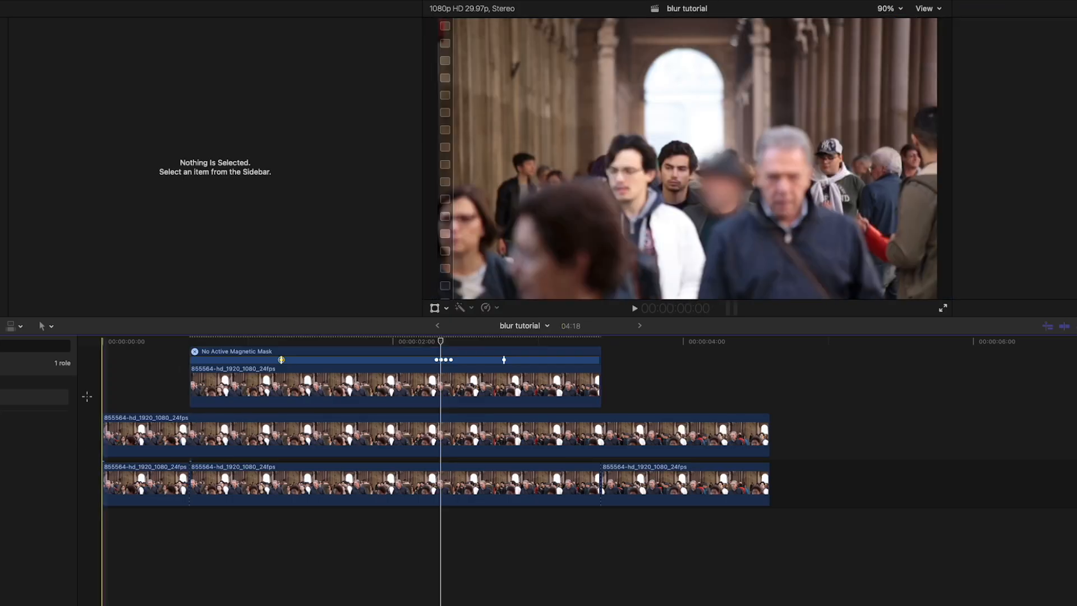
click(944, 309)
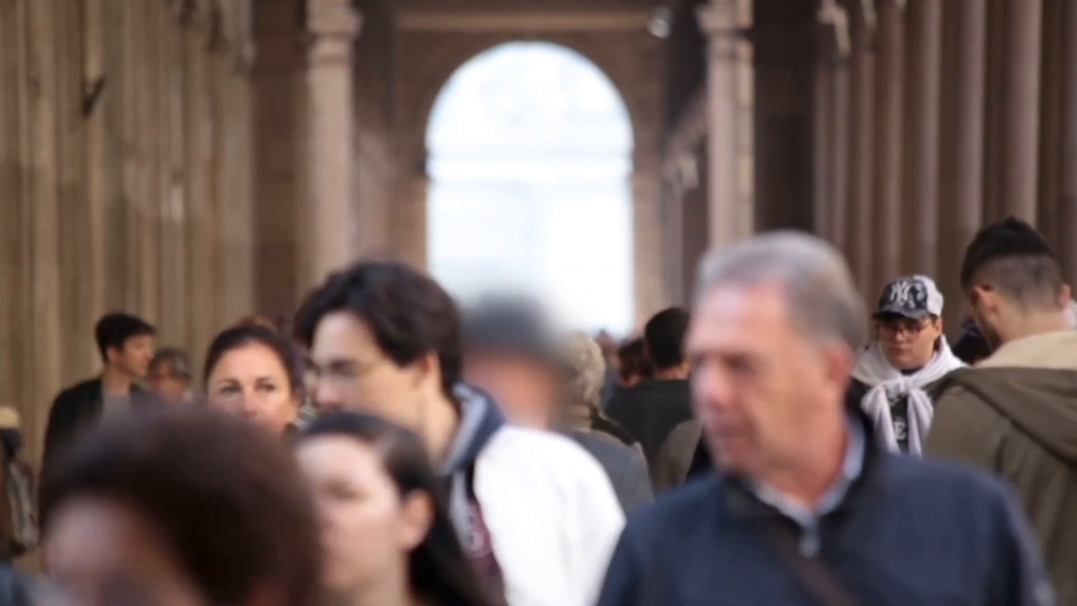